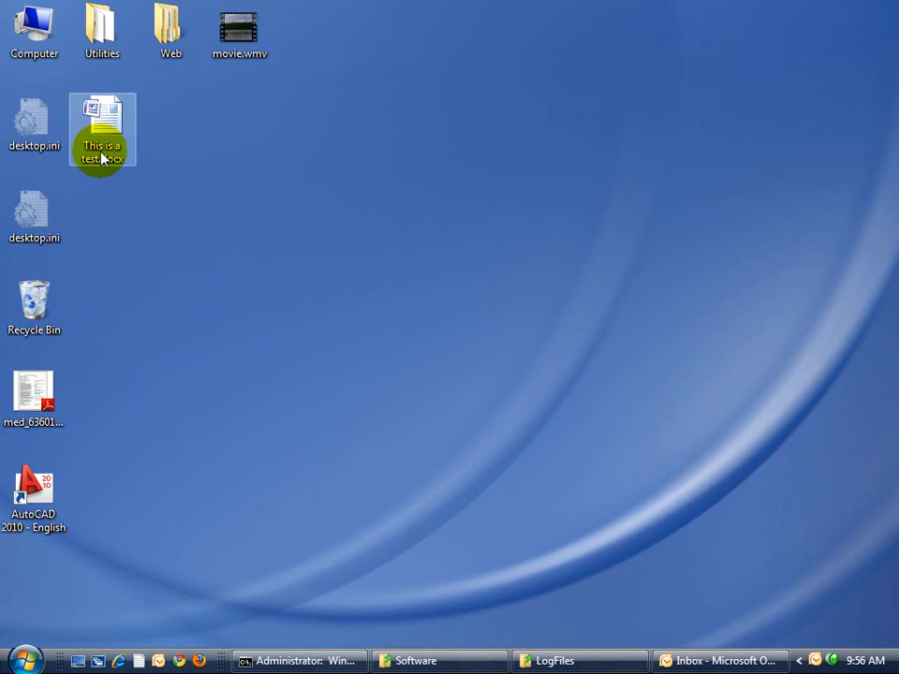
# Explore Computer from the desktop, then widen its window and move it clear of the desktop icons.
pyautogui.rightClick(45, 54)
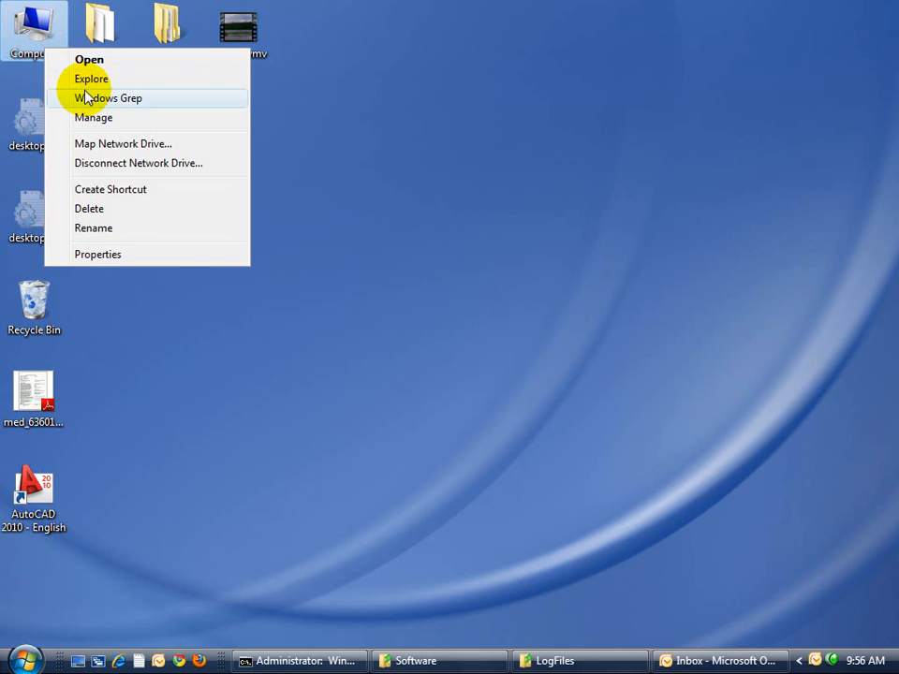
pyautogui.click(87, 80)
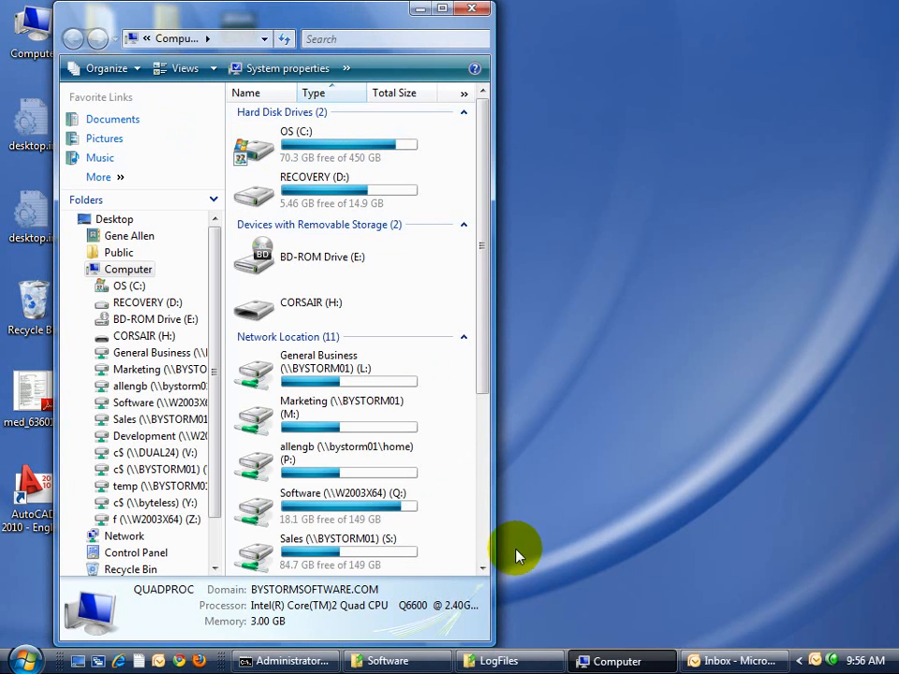
pyautogui.moveTo(490, 642); pyautogui.dragTo(668, 556)
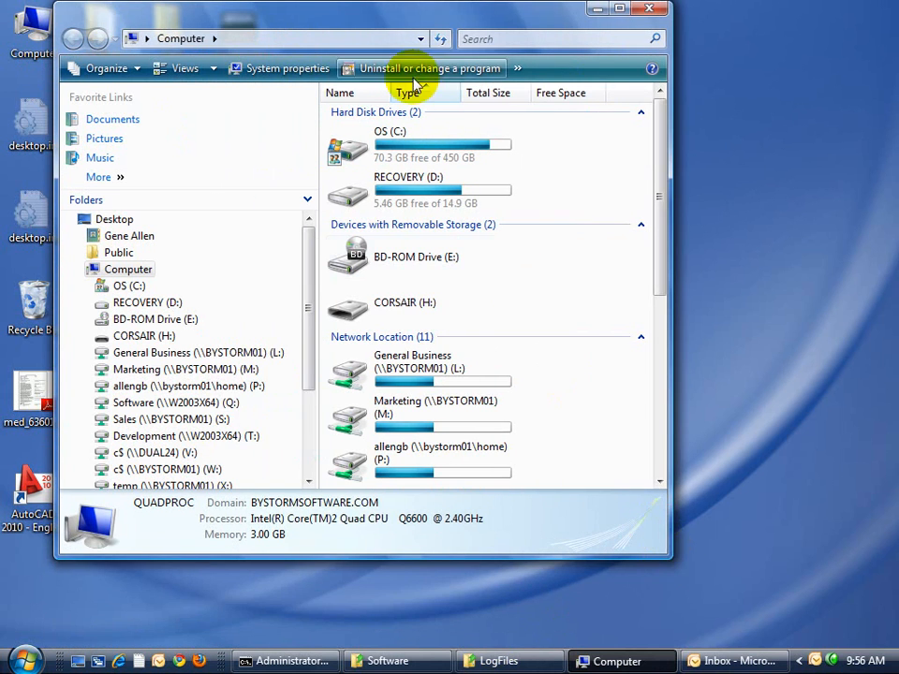
pyautogui.moveTo(343, 24); pyautogui.dragTo(448, 78)
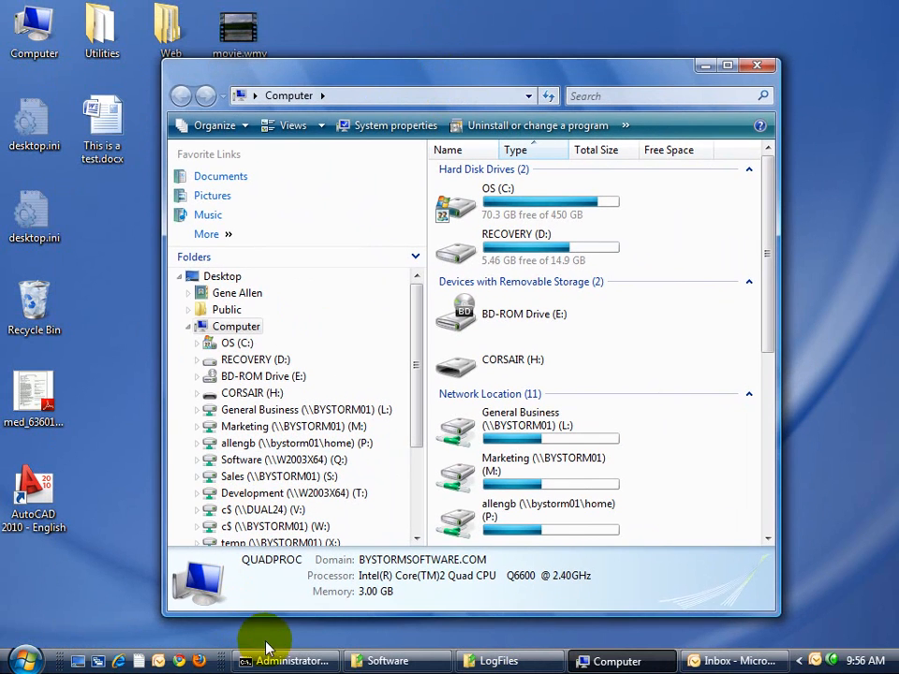
pyautogui.click(116, 662)
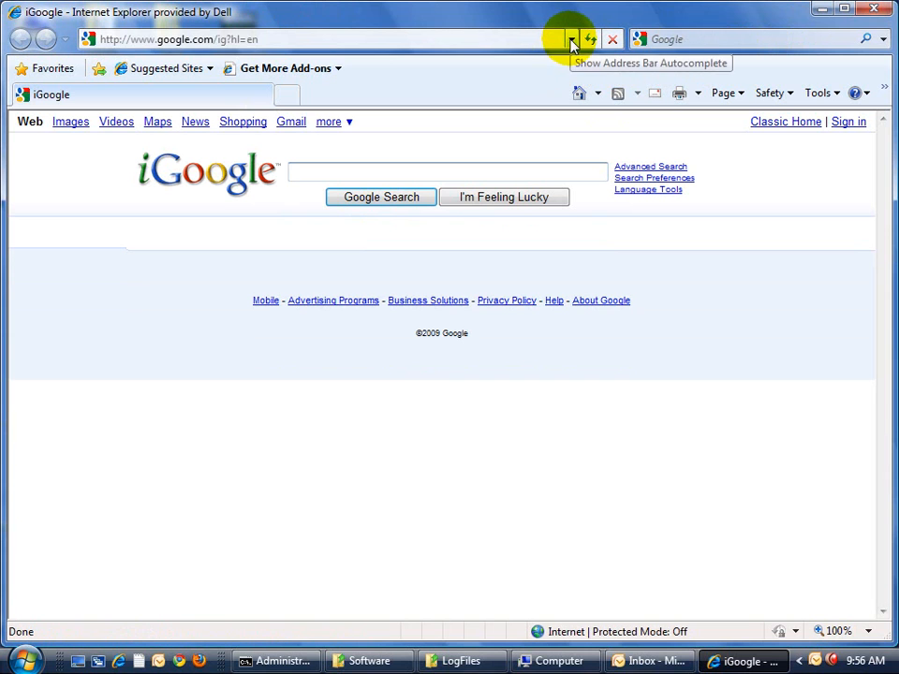
pyautogui.click(508, 39)
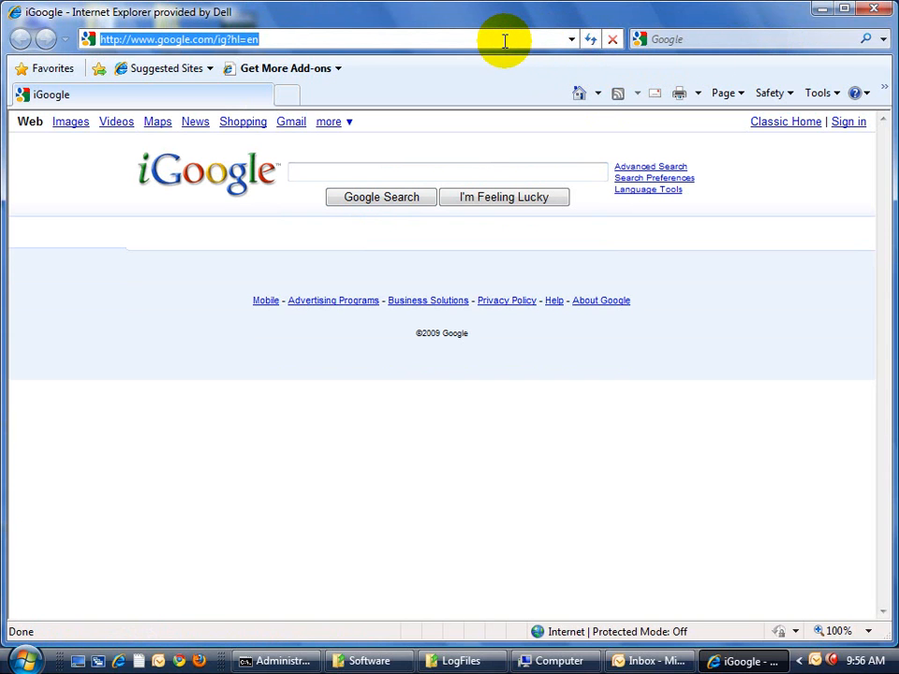
pyautogui.write('www.by')
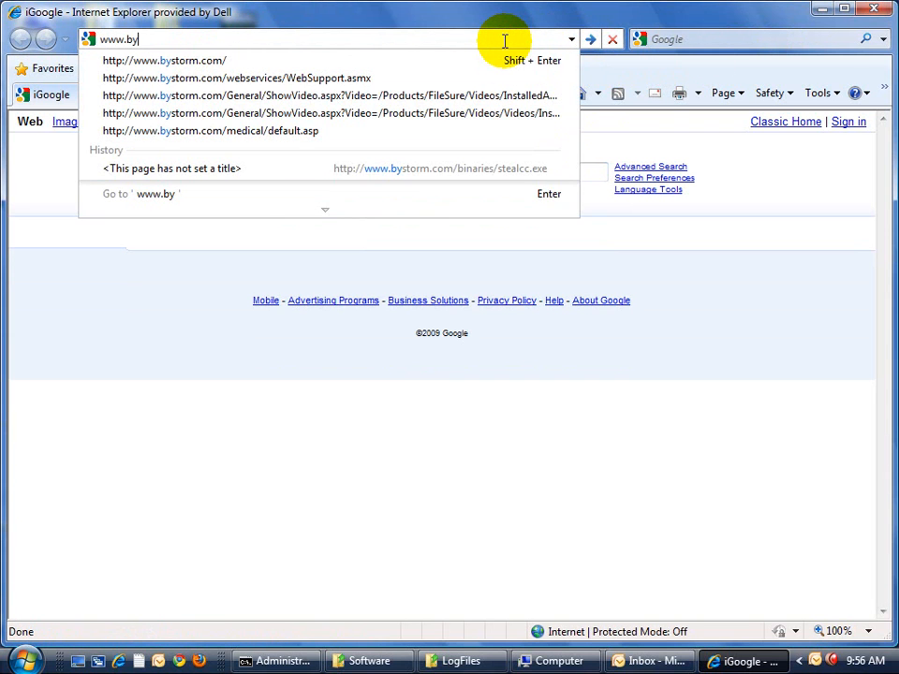
pyautogui.press('Down')
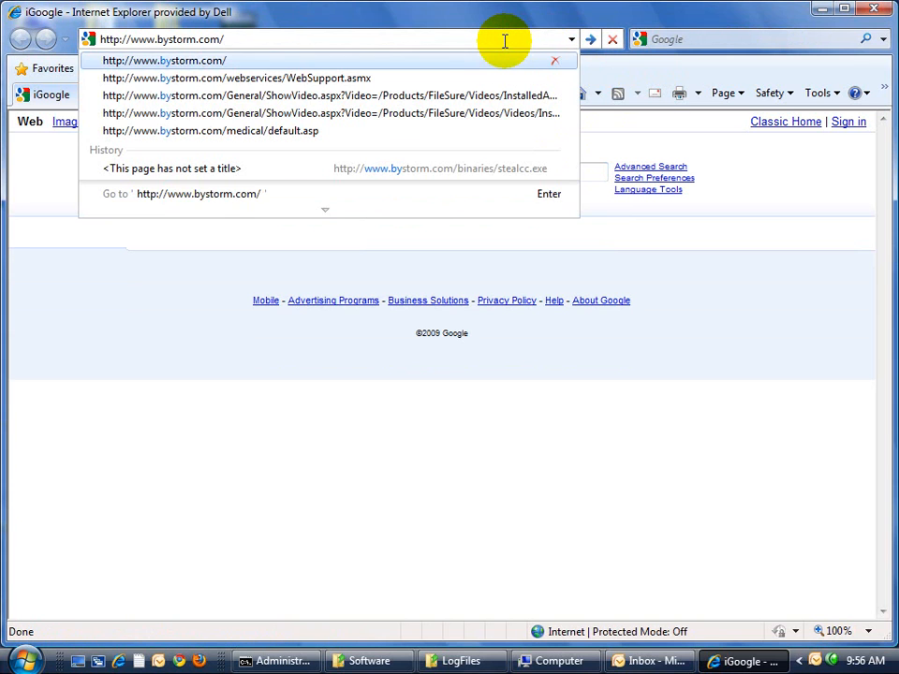
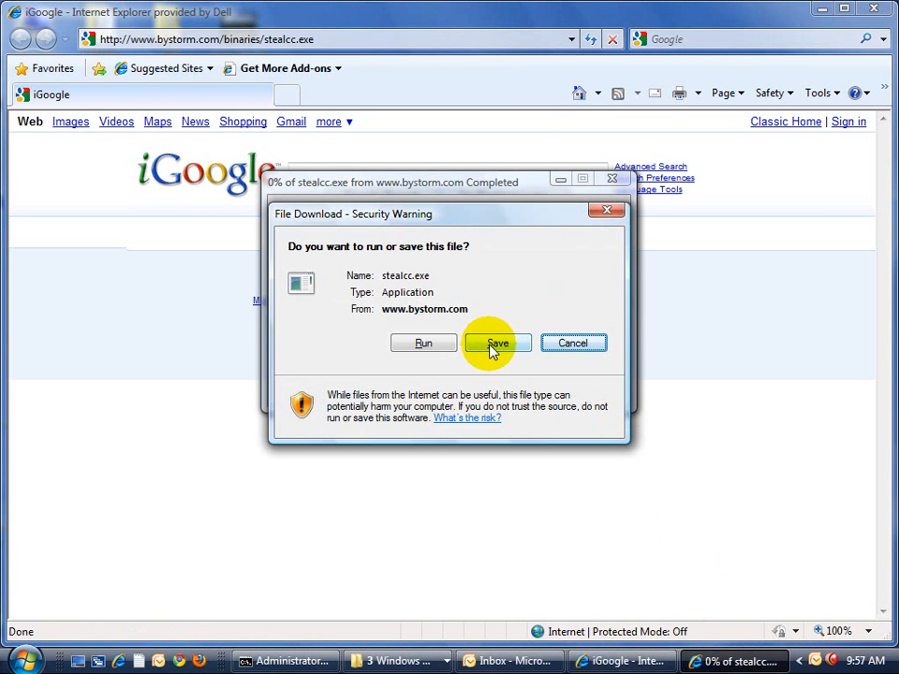
pyautogui.click(495, 344)
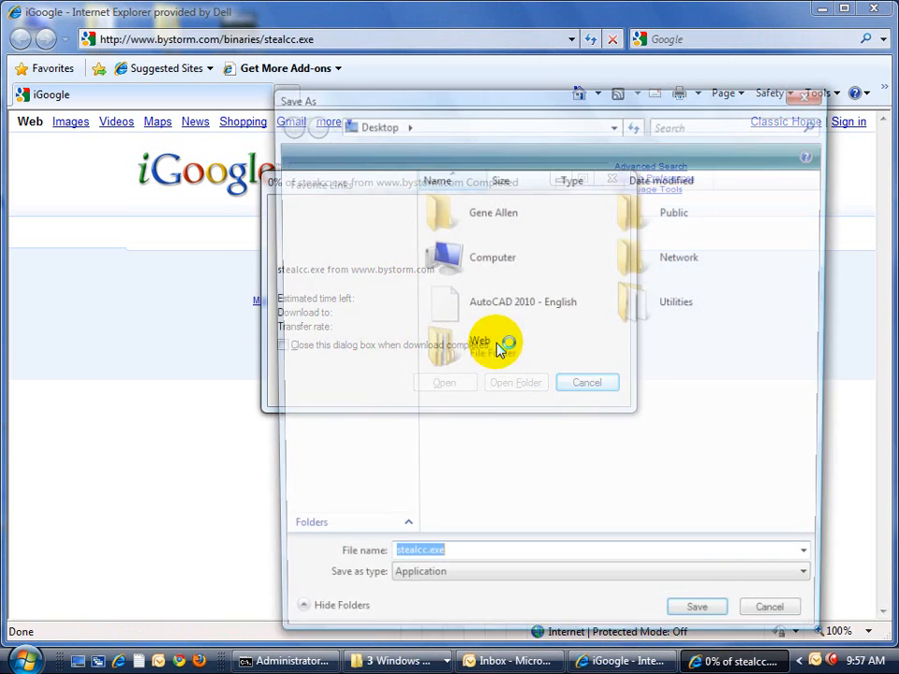
pyautogui.click(697, 622)
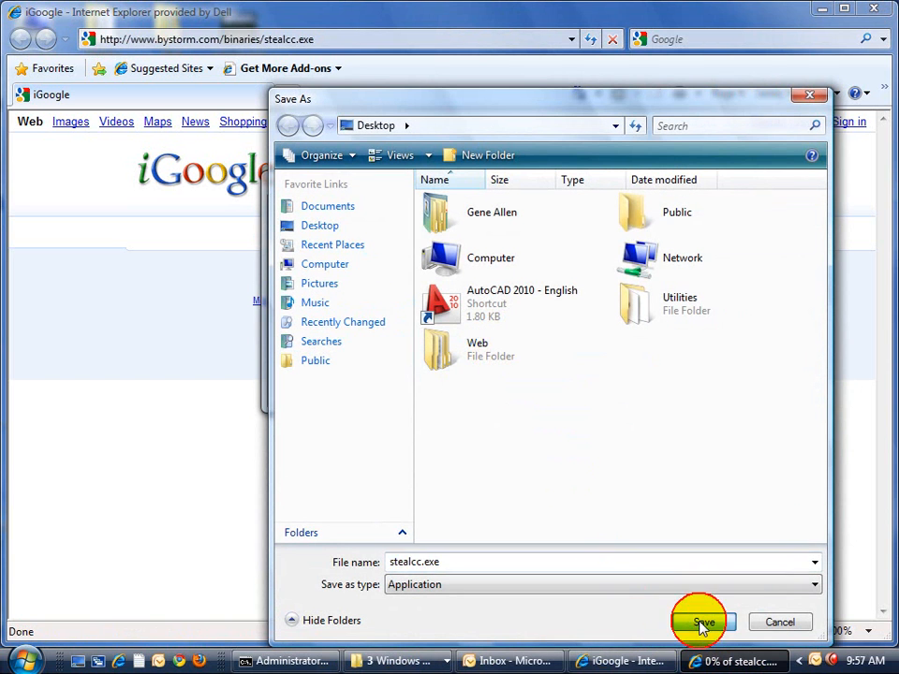
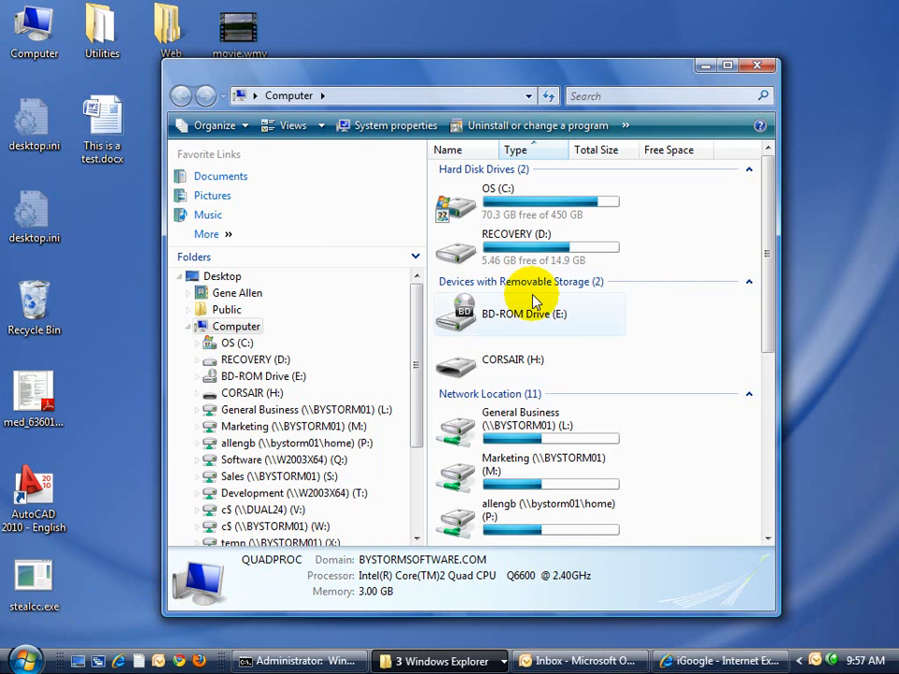
# Explore the CORSAIR (H:) removable drive from the Computer window and open its Software folder.
pyautogui.rightClick(516, 366)
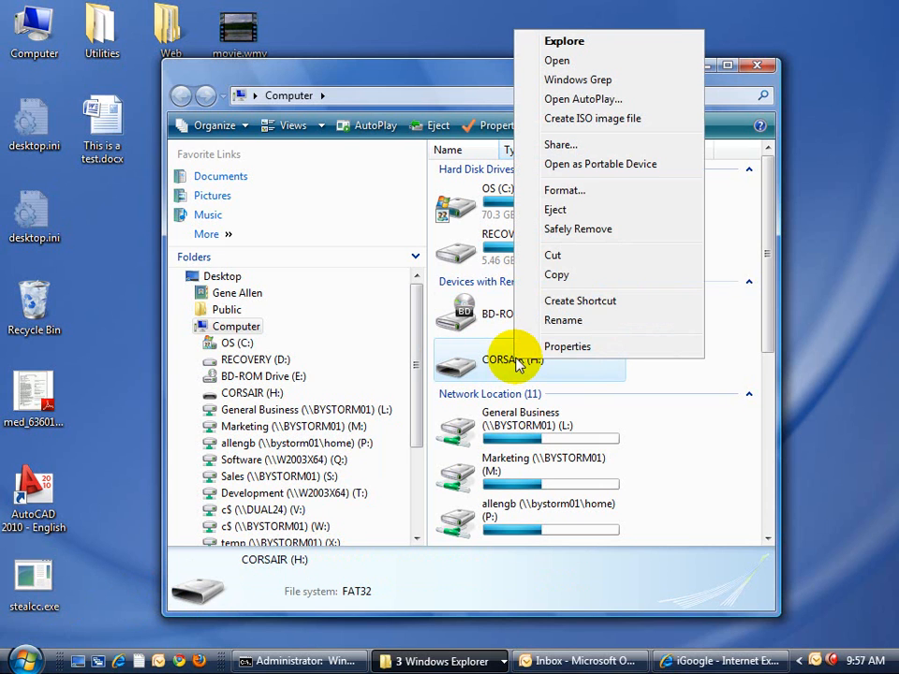
pyautogui.click(567, 42)
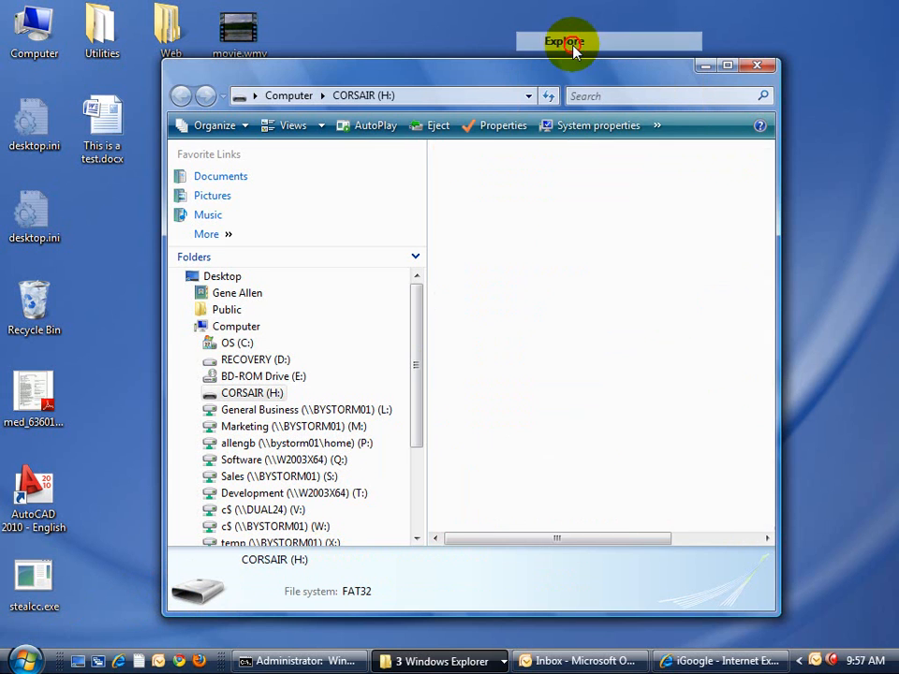
pyautogui.moveTo(764, 337); pyautogui.dragTo(764, 401)
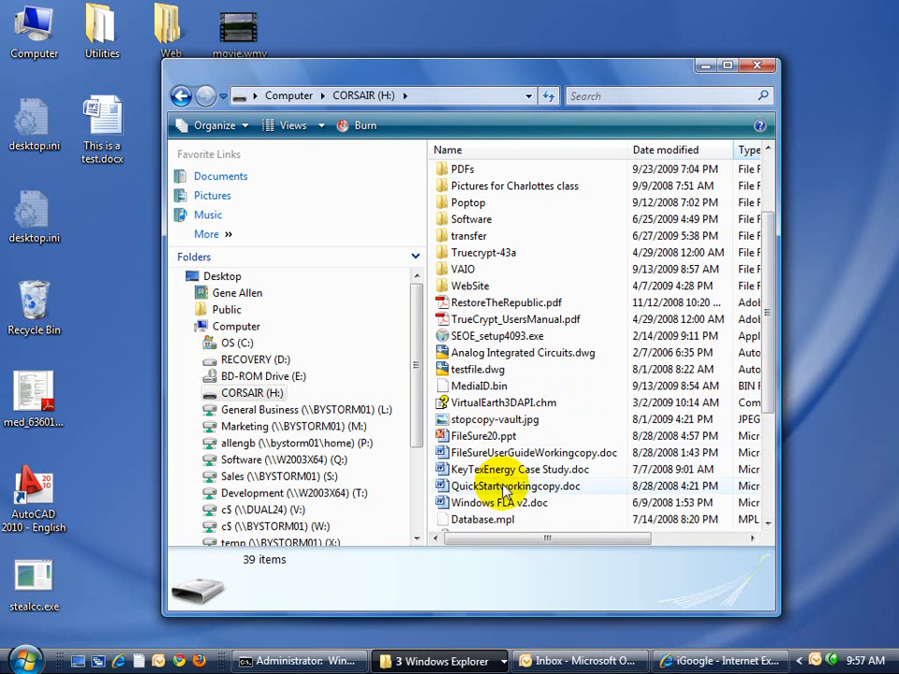
pyautogui.doubleClick(486, 225)
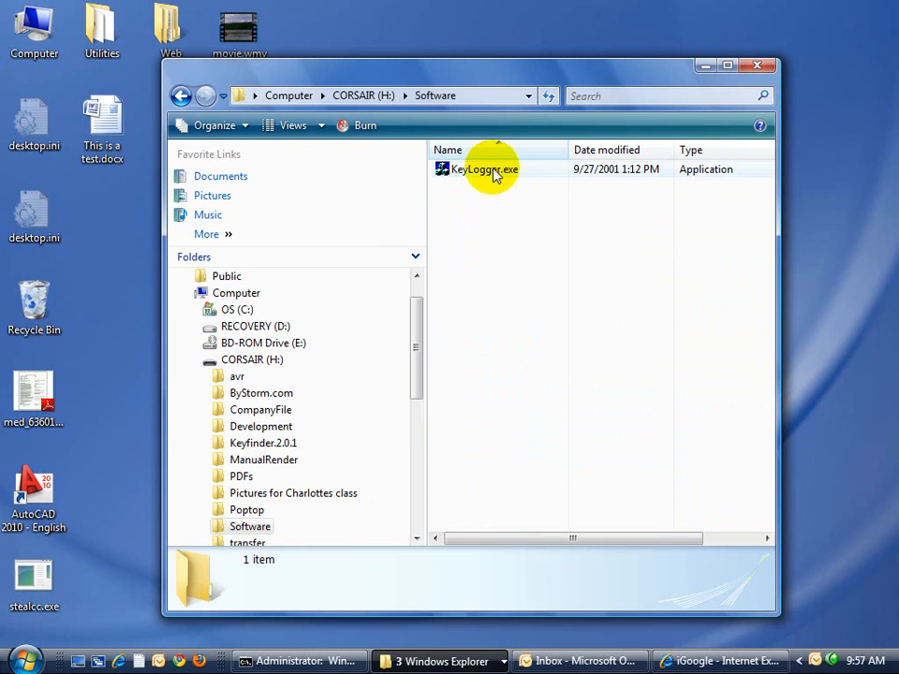
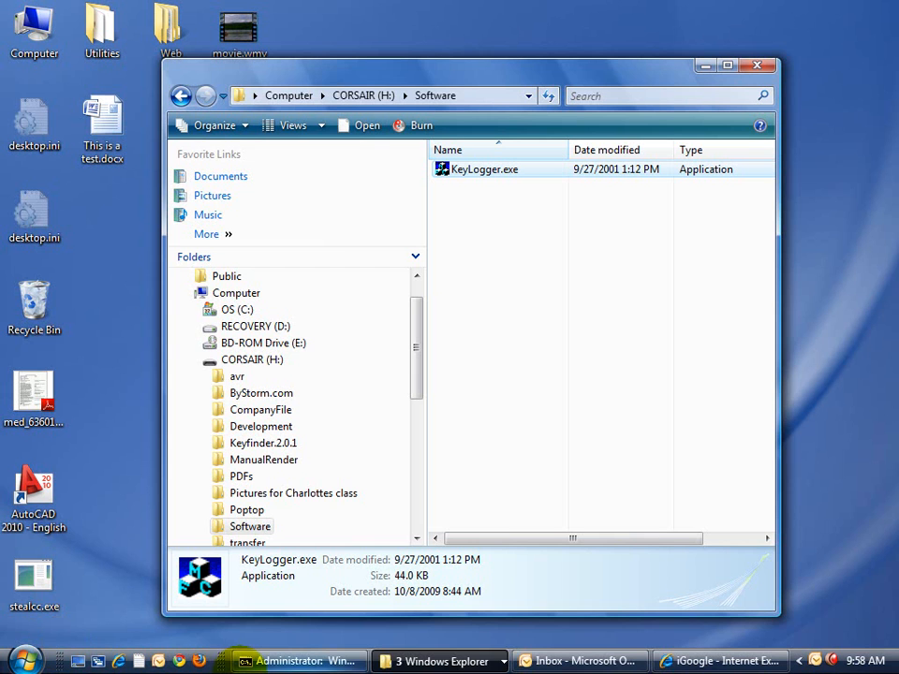
pyautogui.click(543, 661)
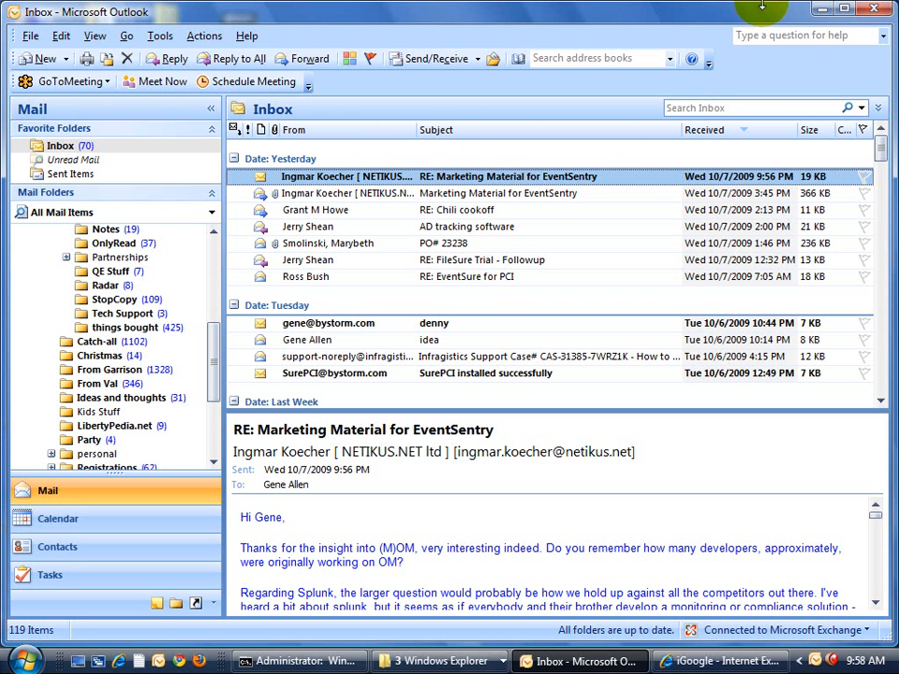
pyautogui.click(819, 13)
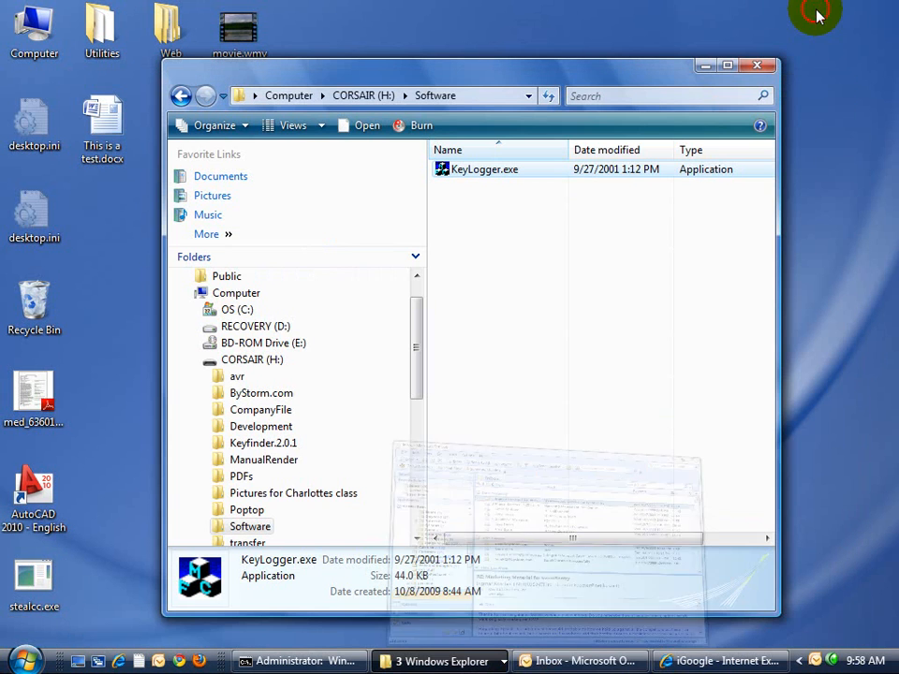
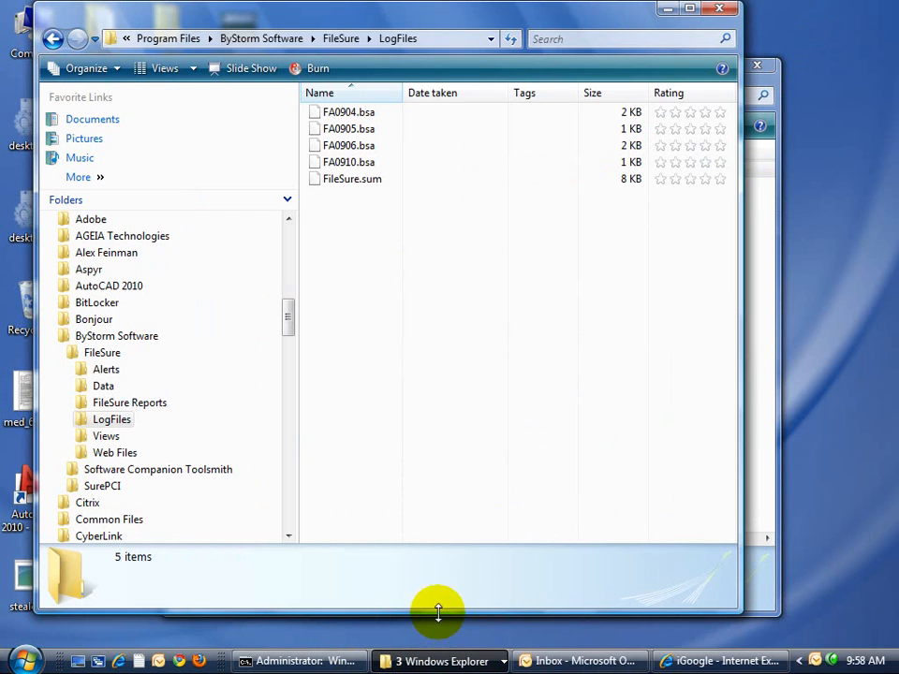
# Try to delete the log file FA0910.bsa from FileSure's LogFiles folder.
pyautogui.moveTo(402, 20); pyautogui.dragTo(485, 38)
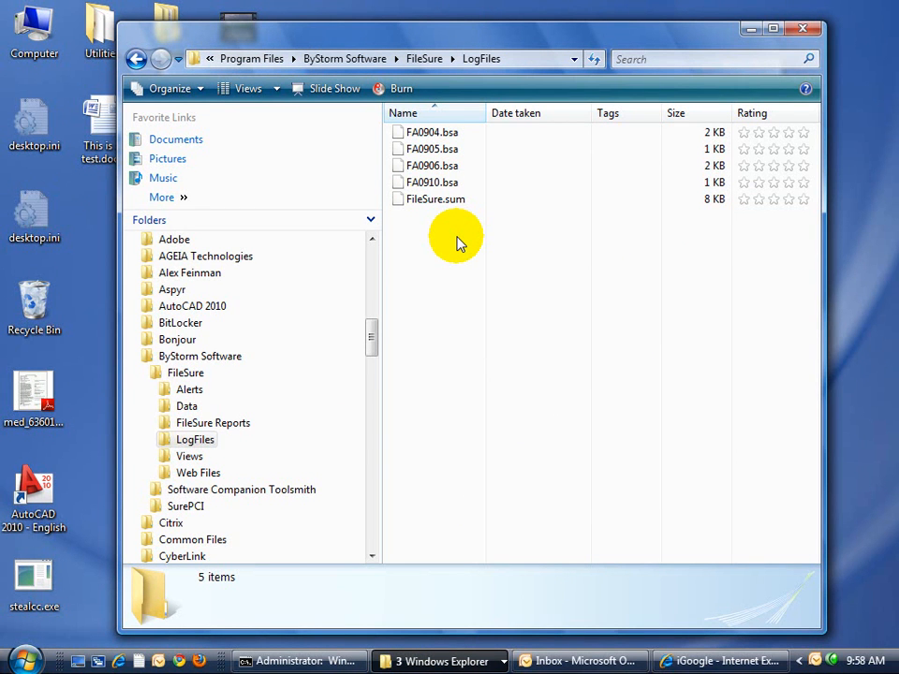
pyautogui.click(458, 182)
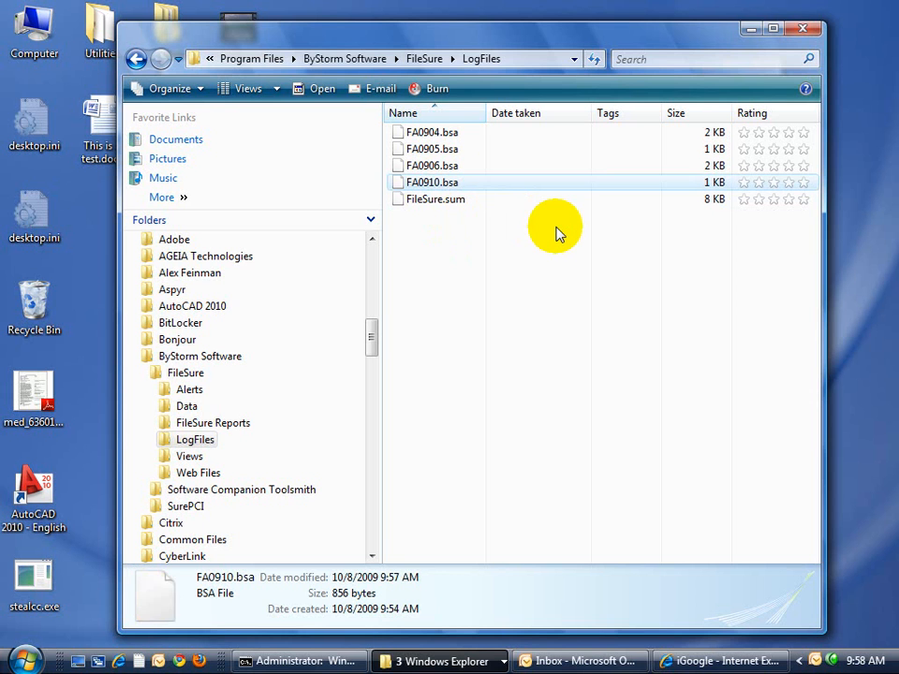
pyautogui.press('Delete')
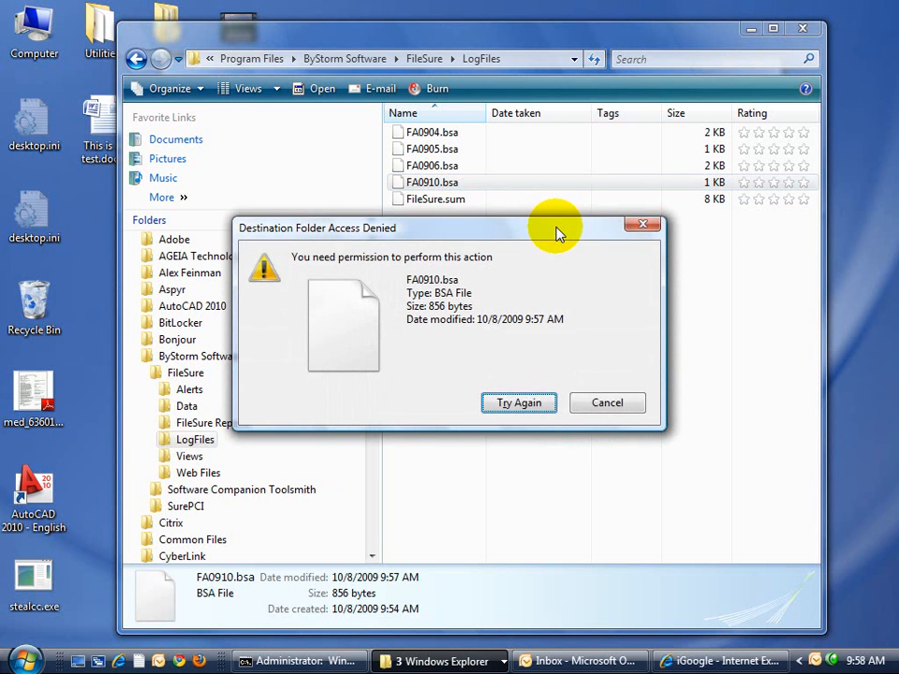
pyautogui.click(607, 403)
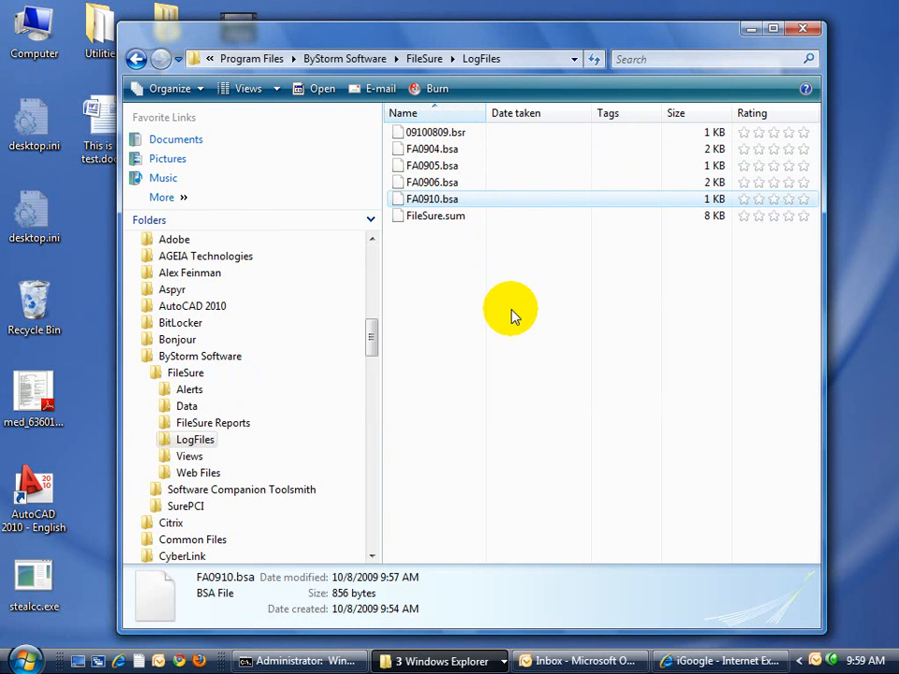
# Open FA0910.bsa from the LogFiles folder in Notepad and insert random characters into its third line.
pyautogui.click(28, 660)
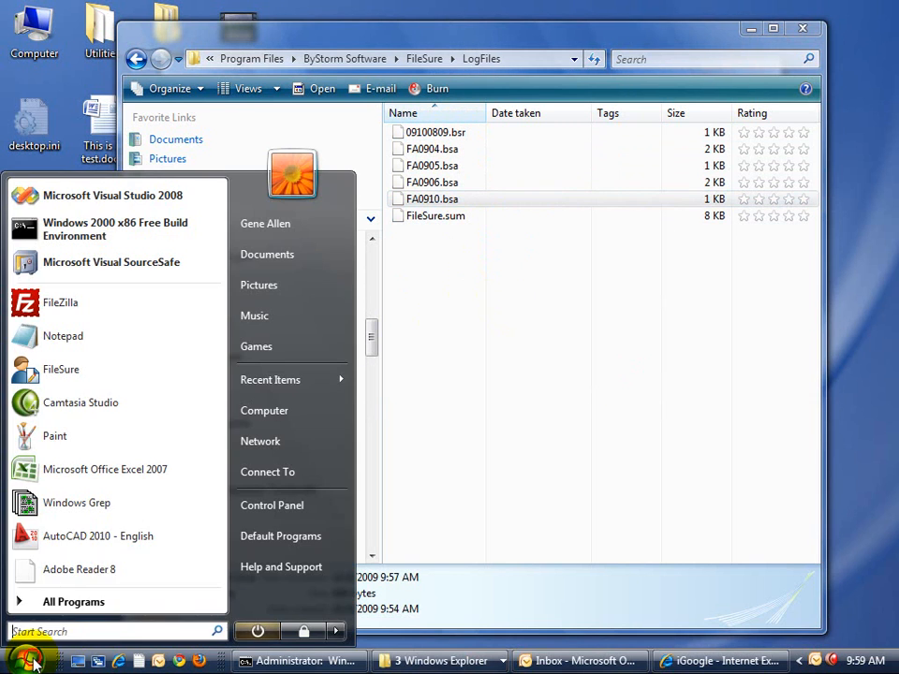
pyautogui.click(66, 339)
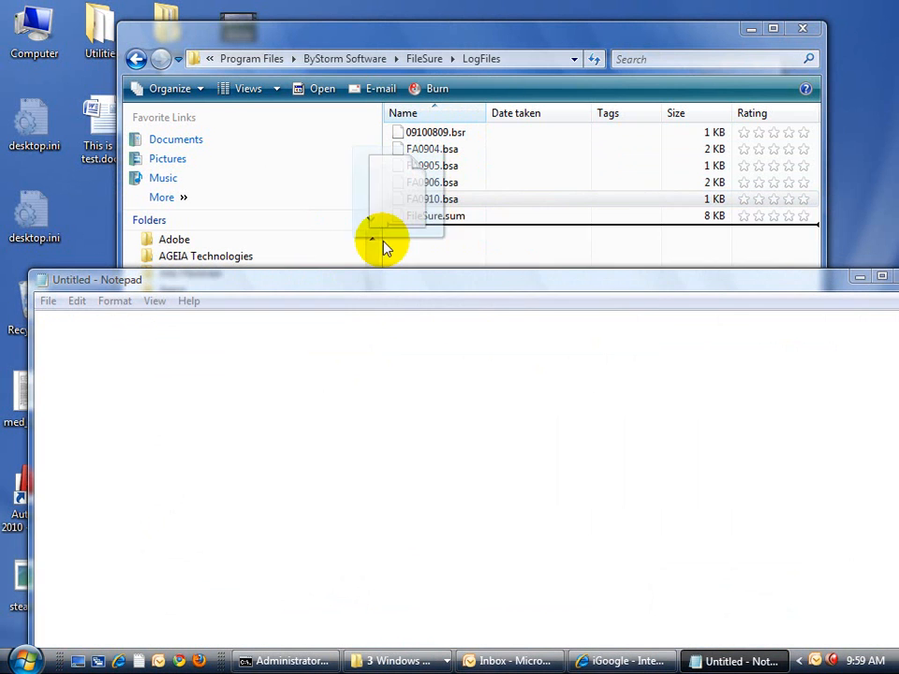
pyautogui.moveTo(440, 206); pyautogui.dragTo(186, 415)
pyautogui.click(258, 339)
pyautogui.write('aspjasd;ljsda;ljsdal;kjsda;ljsdal;kjdsal;jkÜ€')
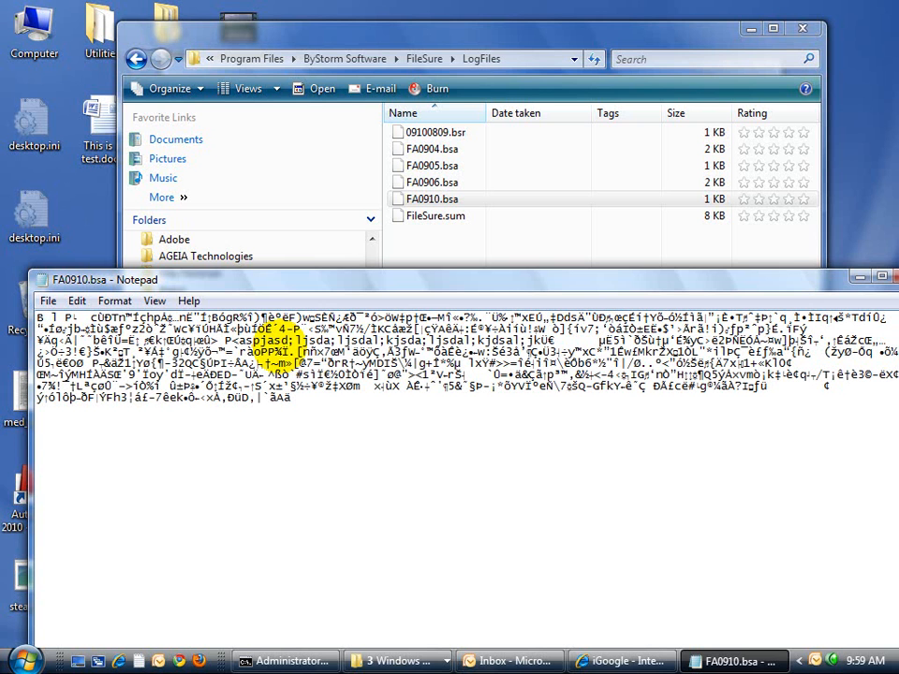
# Try to save the altered FA0910.bsa, then close Notepad without saving the changes.
pyautogui.click(47, 301)
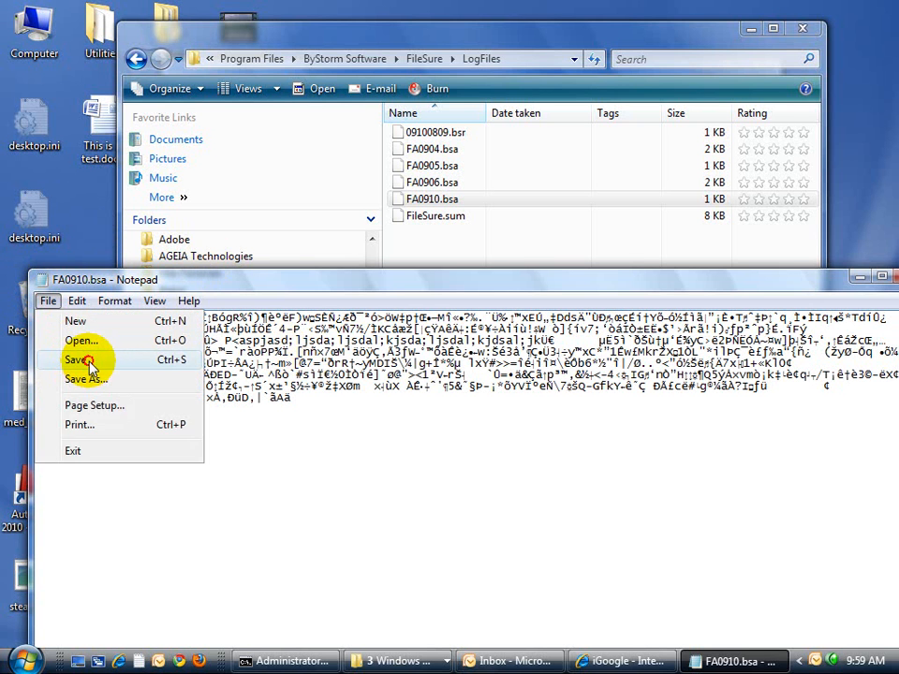
pyautogui.click(75, 360)
pyautogui.click(571, 407)
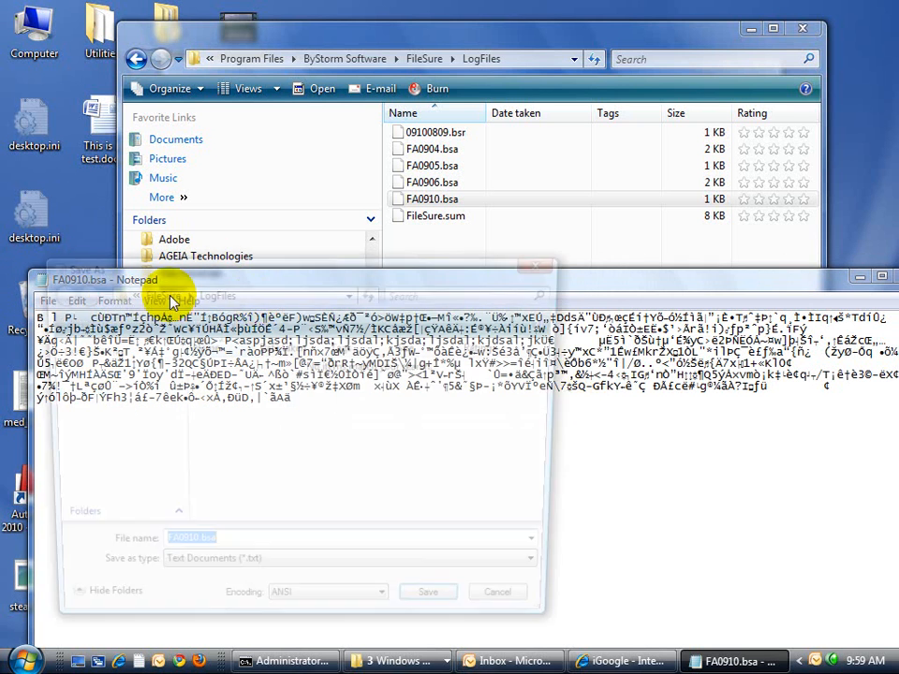
pyautogui.click(515, 609)
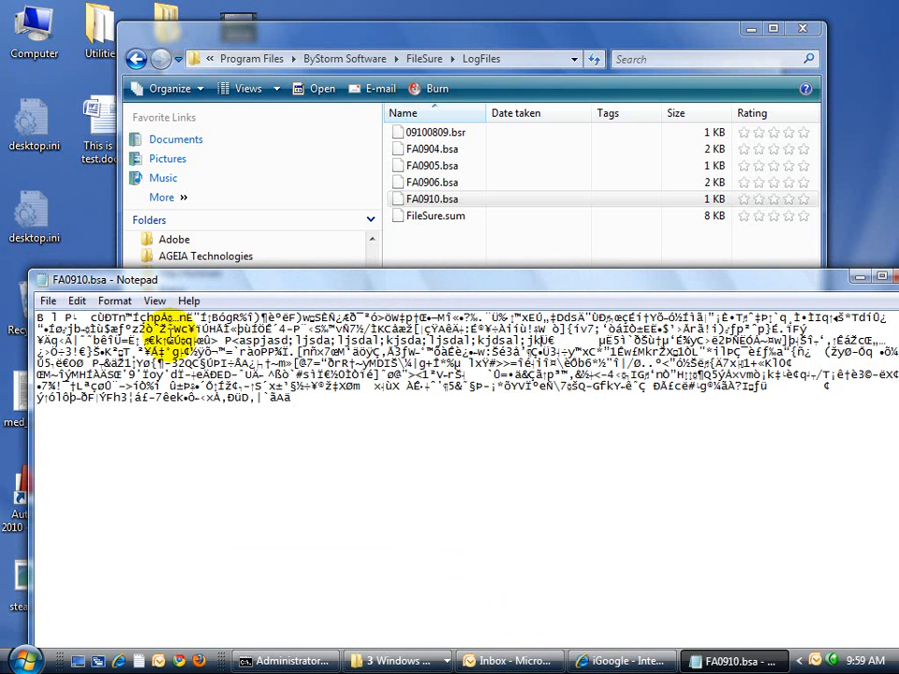
pyautogui.doubleClick(41, 281)
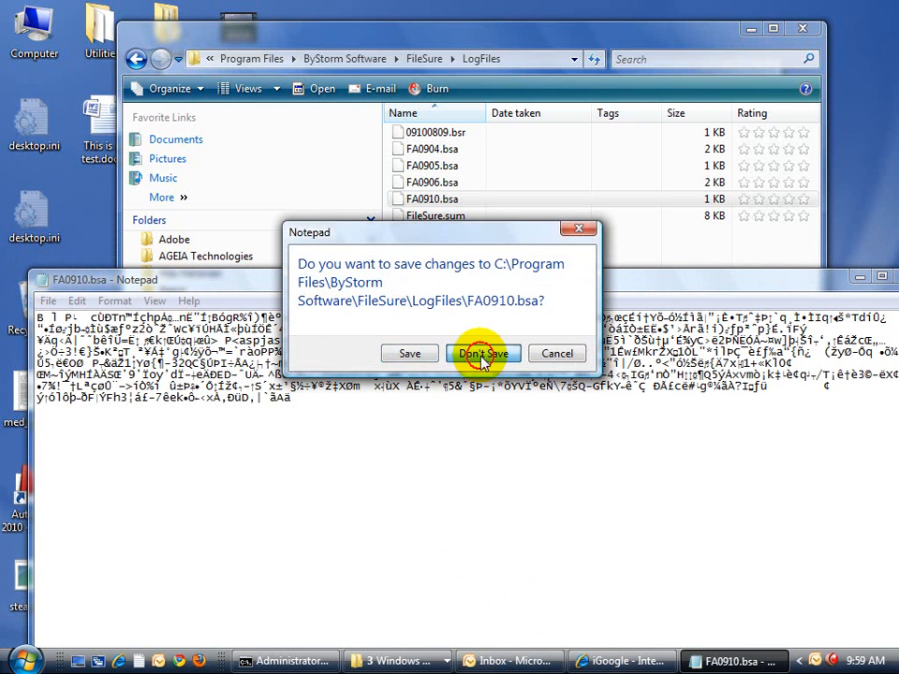
pyautogui.click(469, 352)
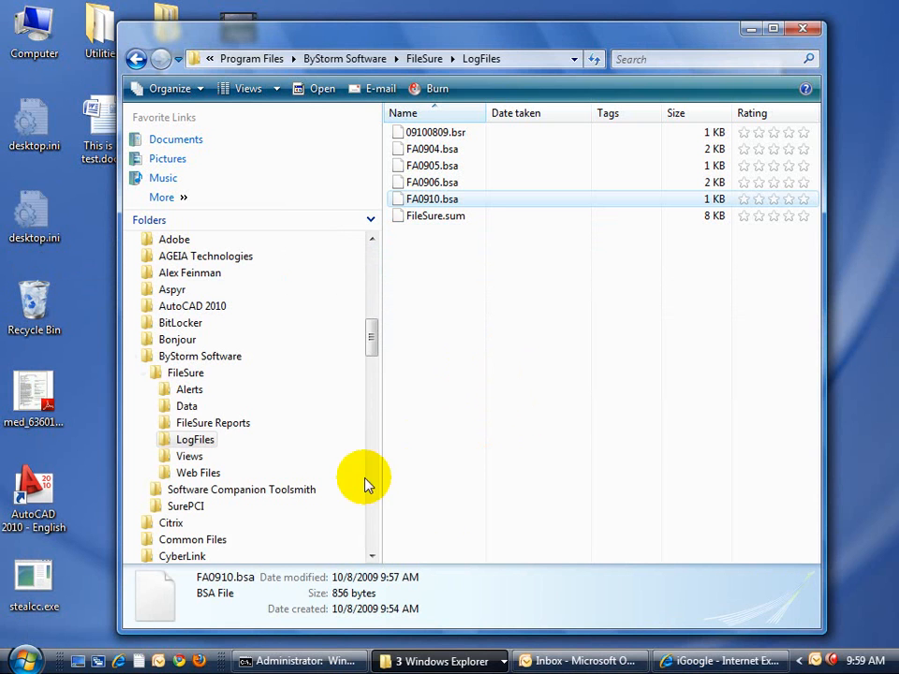
# Open FileSure and select the first Write entry in the current file activity list for QUADPROC.
pyautogui.click(27, 661)
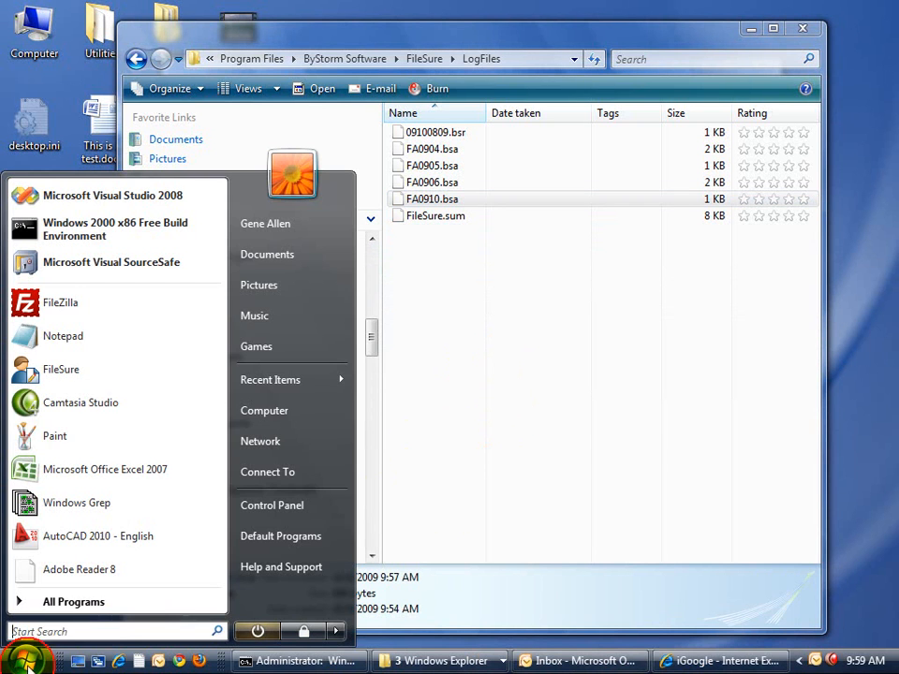
pyautogui.click(117, 383)
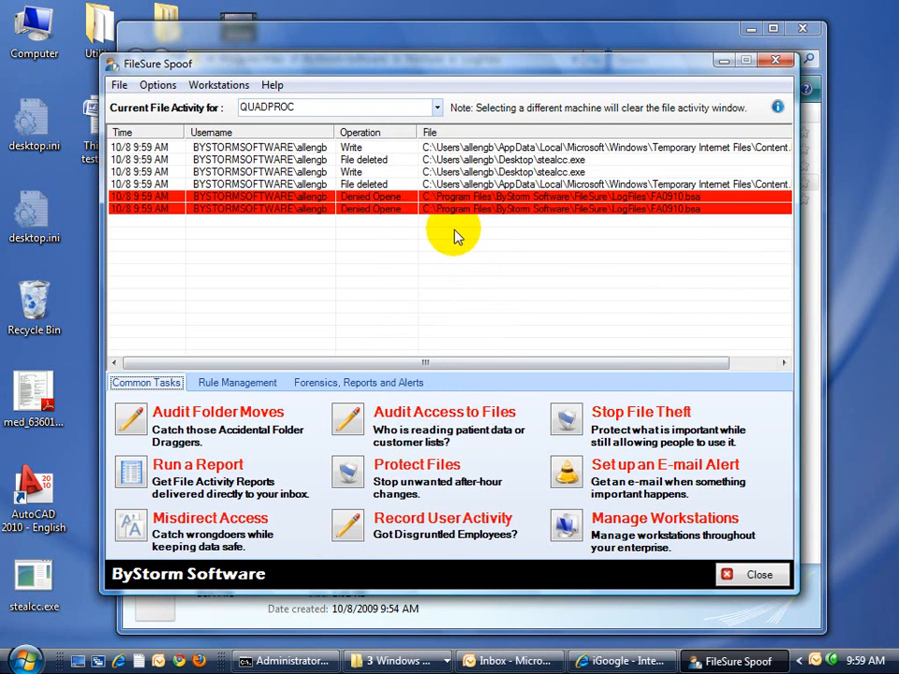
pyautogui.click(428, 147)
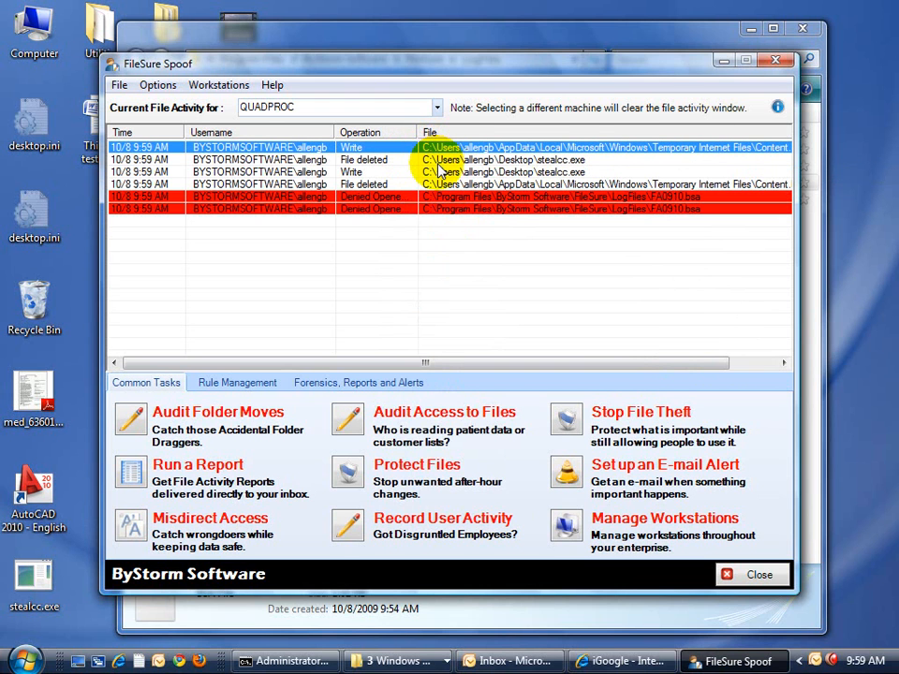
# Review the stealcc.exe activity entries and the enabled local rules for deleting, reading, renaming and writing programs and protecting log files.
pyautogui.click(438, 163)
pyautogui.click(436, 175)
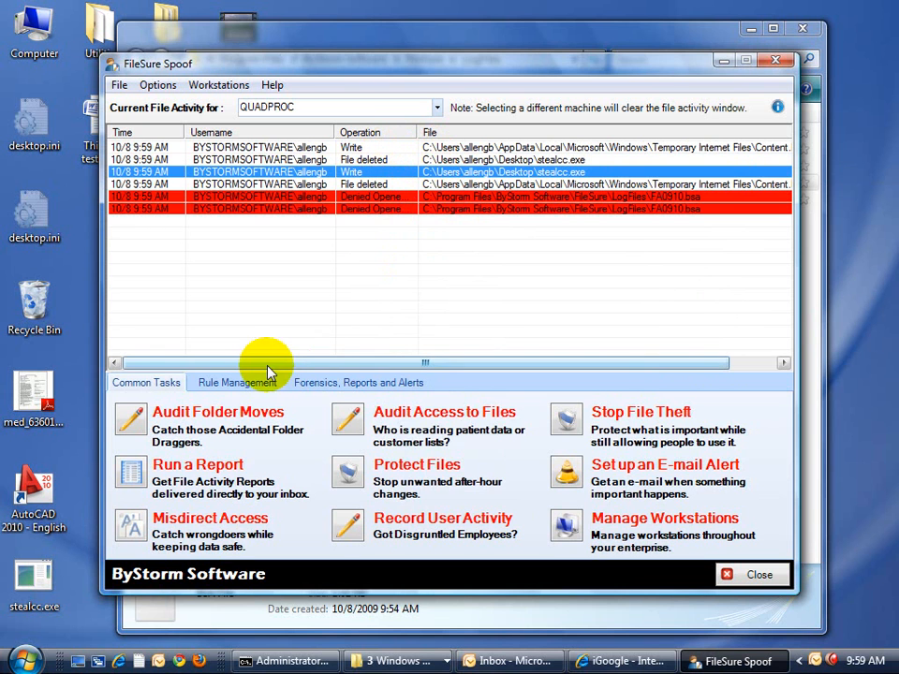
pyautogui.click(223, 381)
pyautogui.click(242, 423)
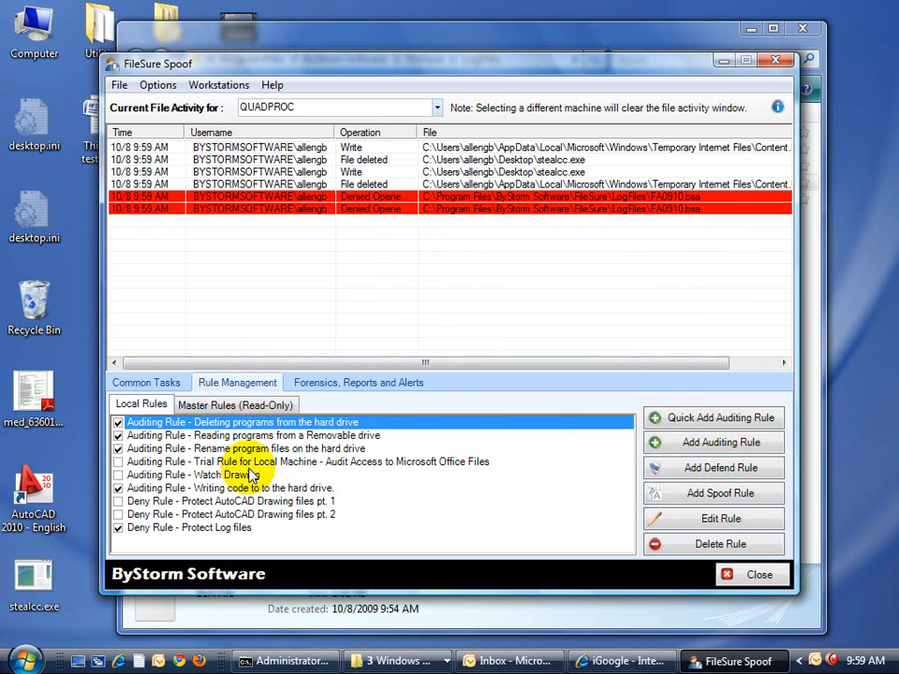
pyautogui.click(204, 436)
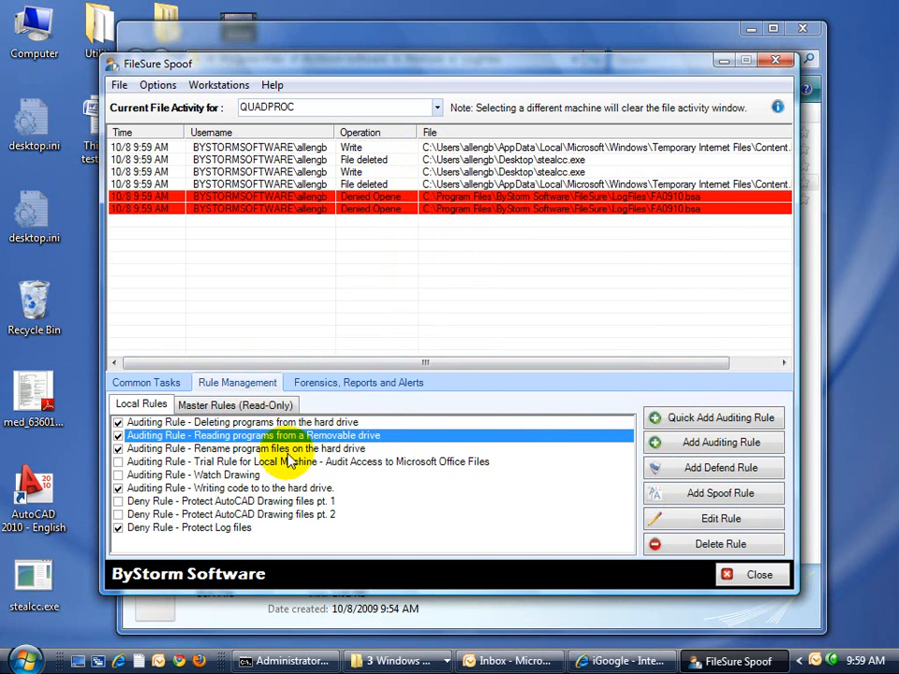
pyautogui.click(291, 451)
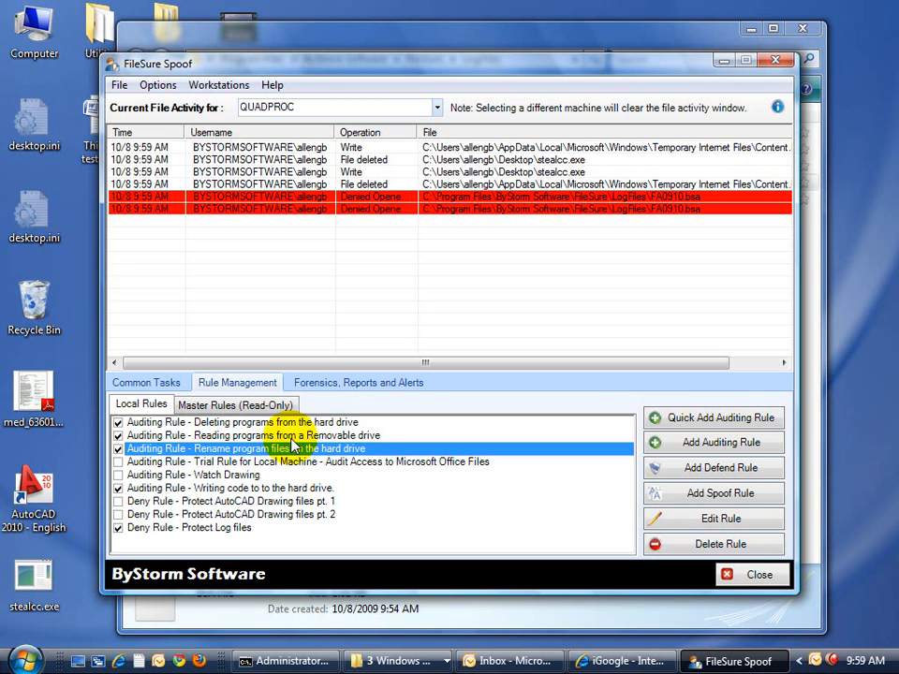
pyautogui.click(281, 488)
pyautogui.click(255, 530)
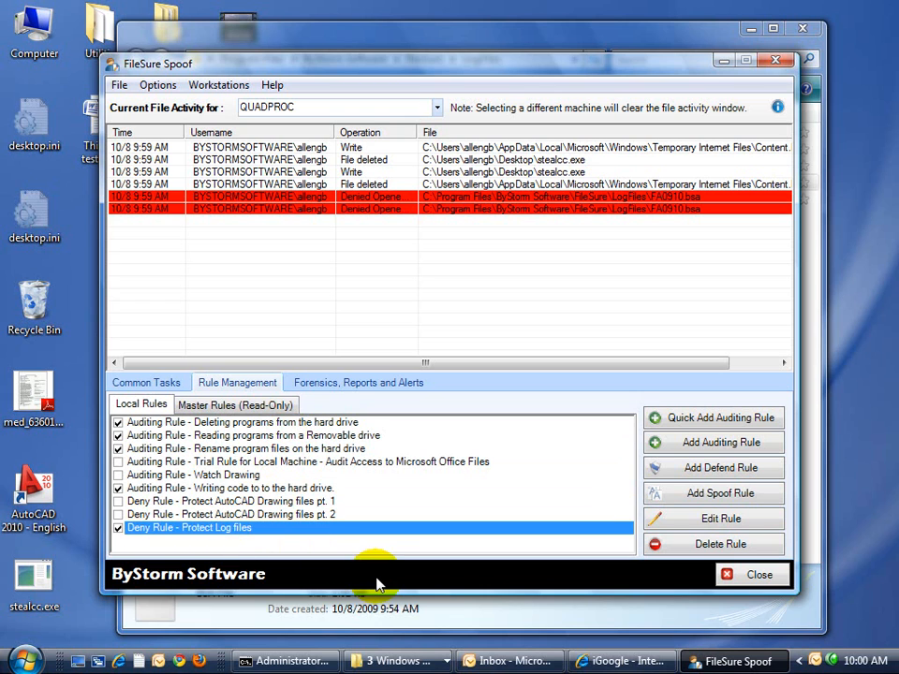
# Switch to Outlook, fetch new mail and open the PCI Event message from FileSure Service.
pyautogui.click(510, 662)
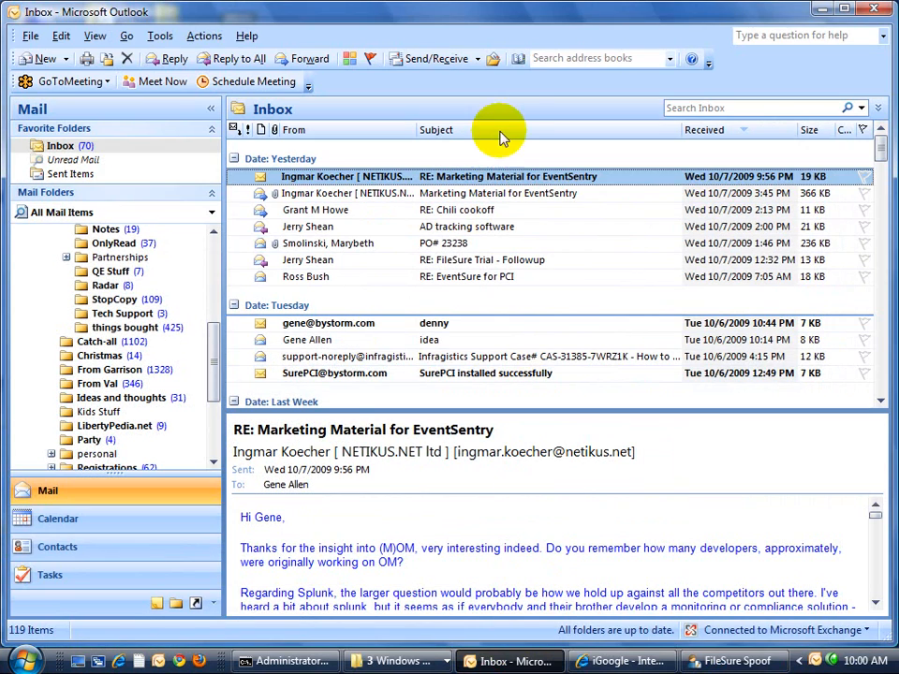
pyautogui.click(431, 58)
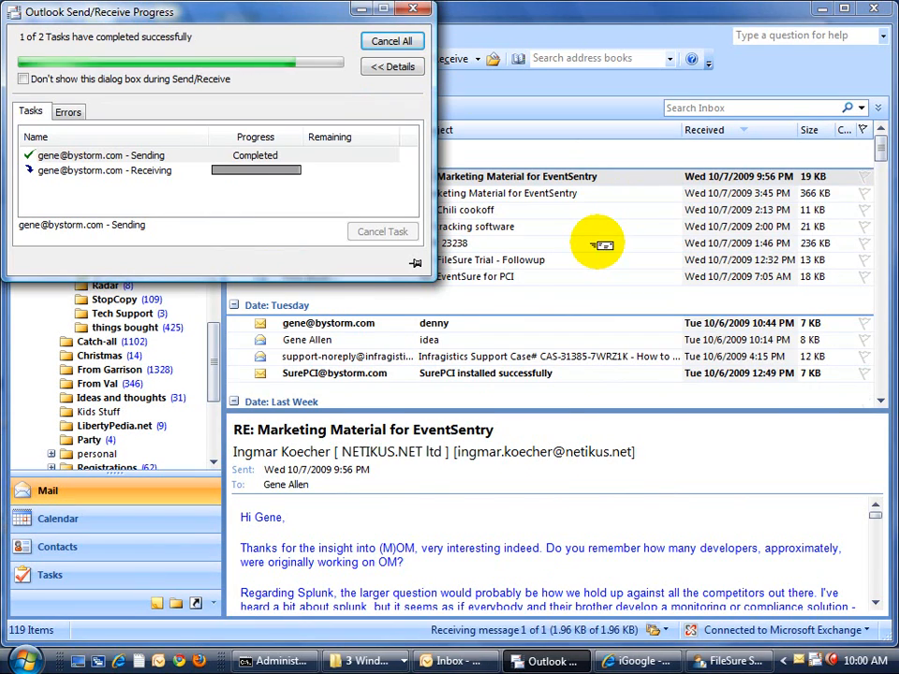
pyautogui.doubleClick(511, 177)
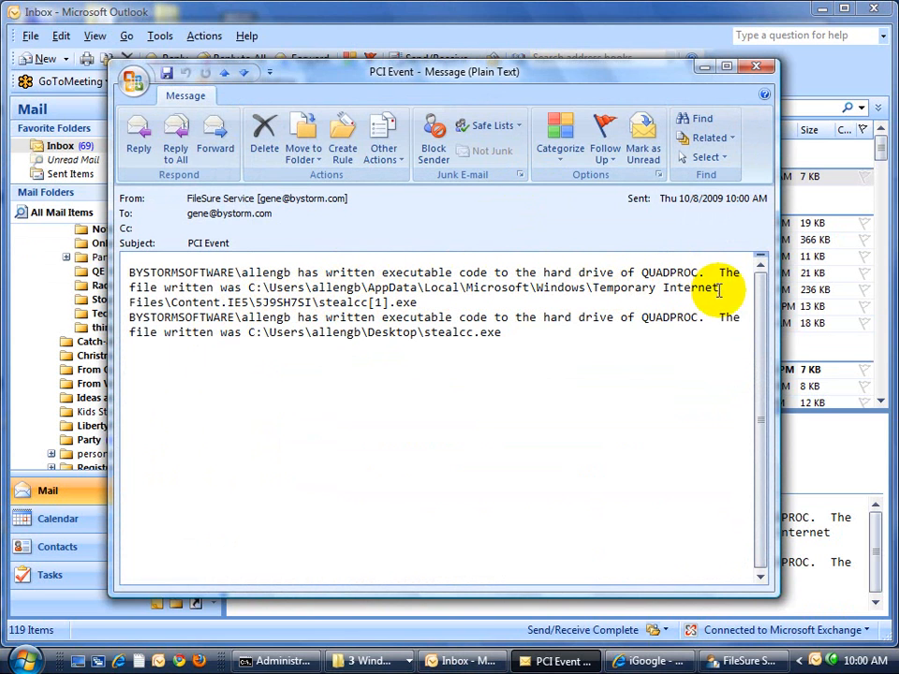
# Highlight the desktop stealcc.exe notice and its file name in the PCI Event message, and return to FileSure.
pyautogui.moveTo(471, 339); pyautogui.dragTo(141, 319)
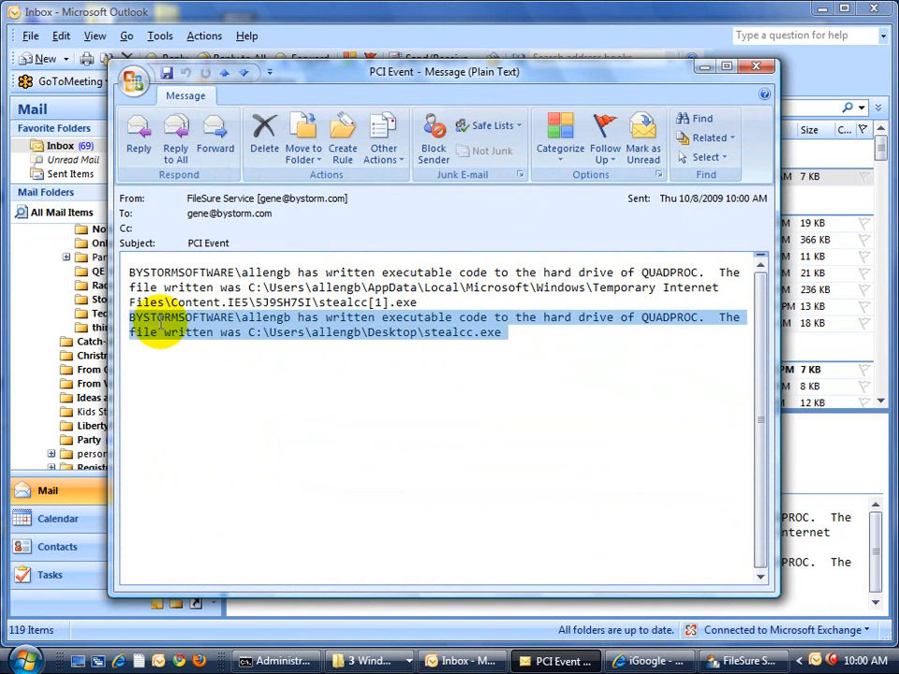
pyautogui.doubleClick(469, 335)
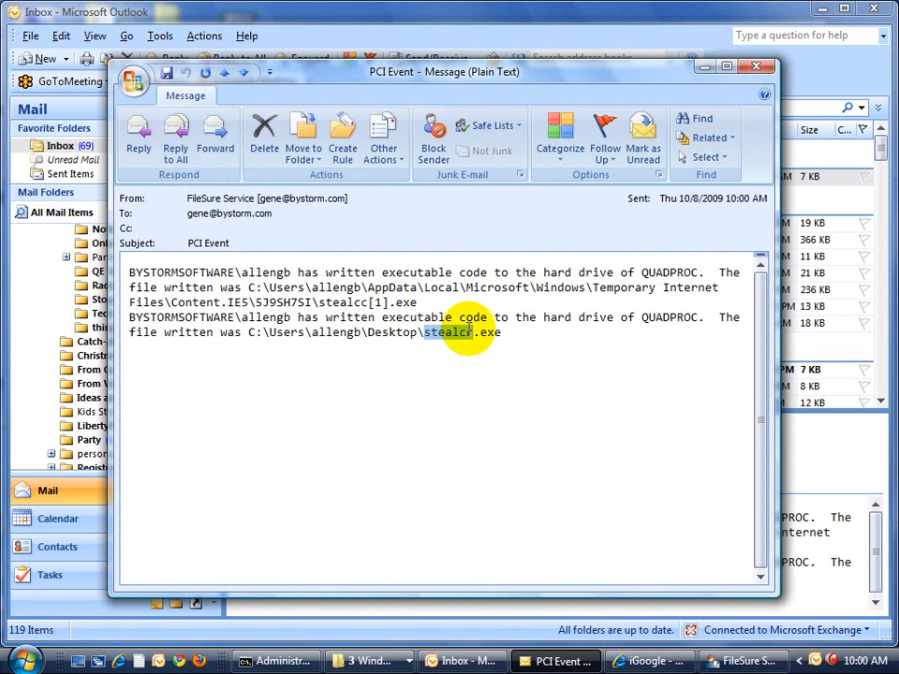
pyautogui.keyDown('shift'); pyautogui.click(510, 335); pyautogui.keyUp('shift')
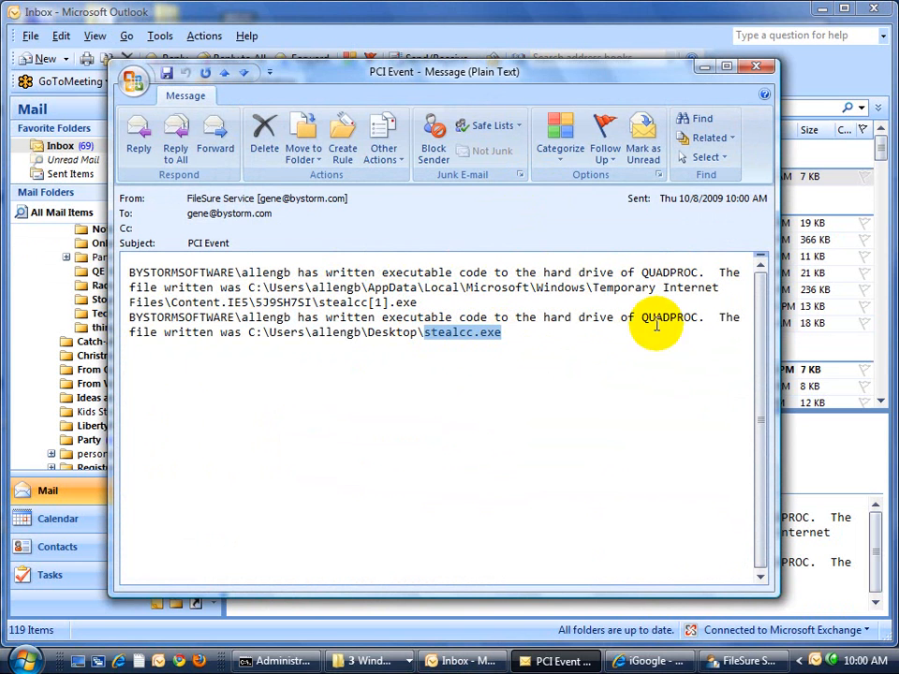
pyautogui.click(759, 71)
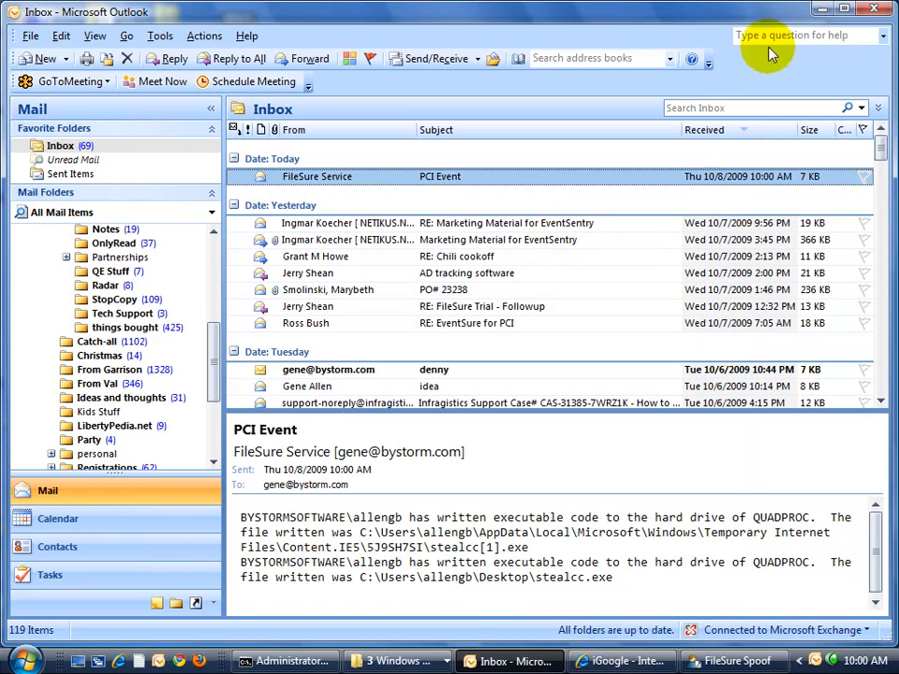
pyautogui.click(821, 10)
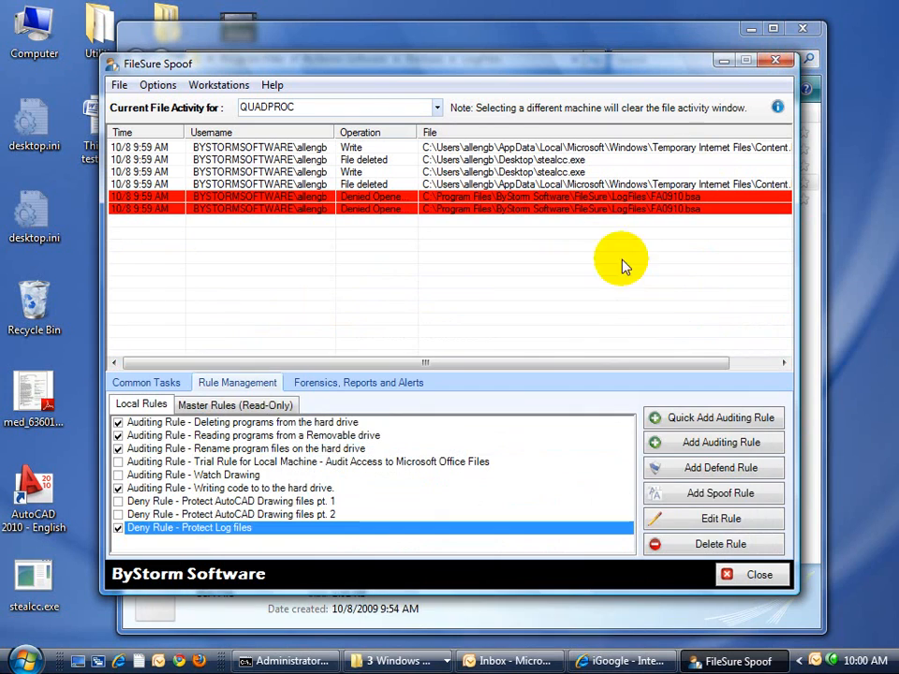
# Edit the "Code read from a Removable drive." alert to send e-mail when the count exceeds 5.
pyautogui.click(403, 383)
pyautogui.click(717, 541)
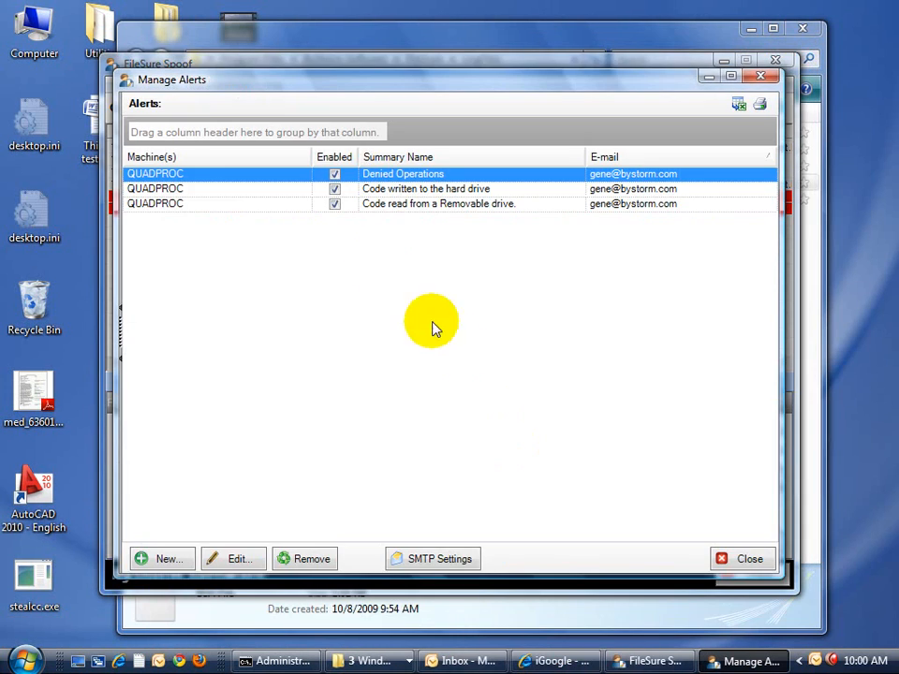
pyautogui.click(283, 189)
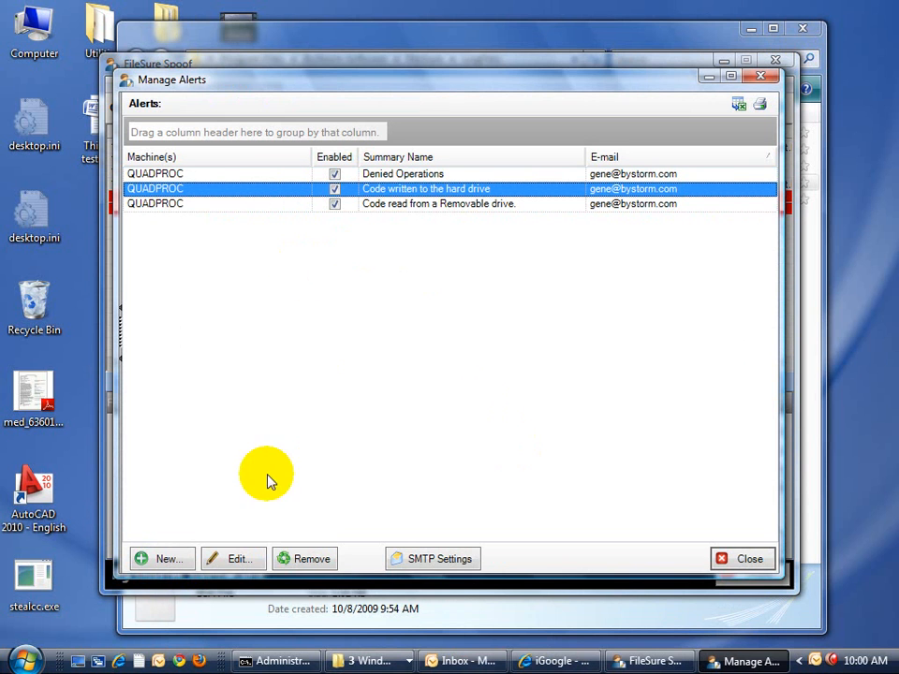
pyautogui.click(279, 203)
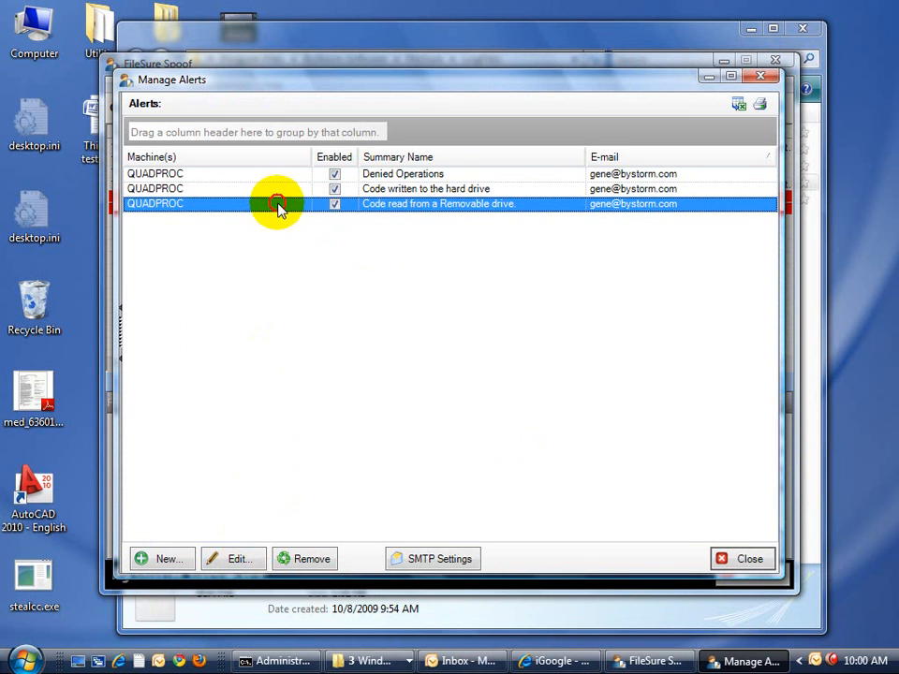
pyautogui.click(236, 559)
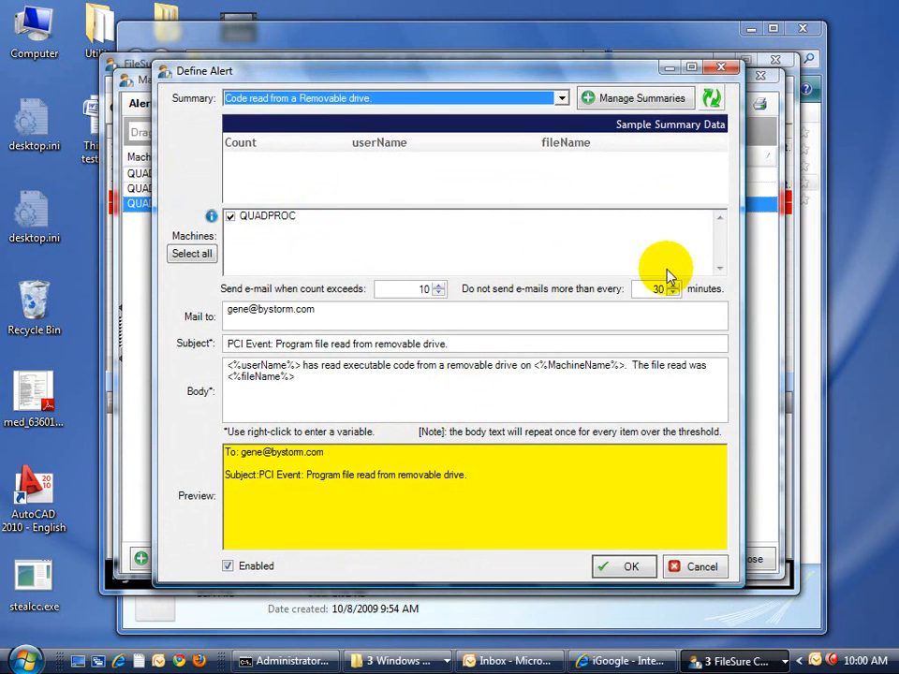
pyautogui.click(437, 293)
pyautogui.click(436, 293)
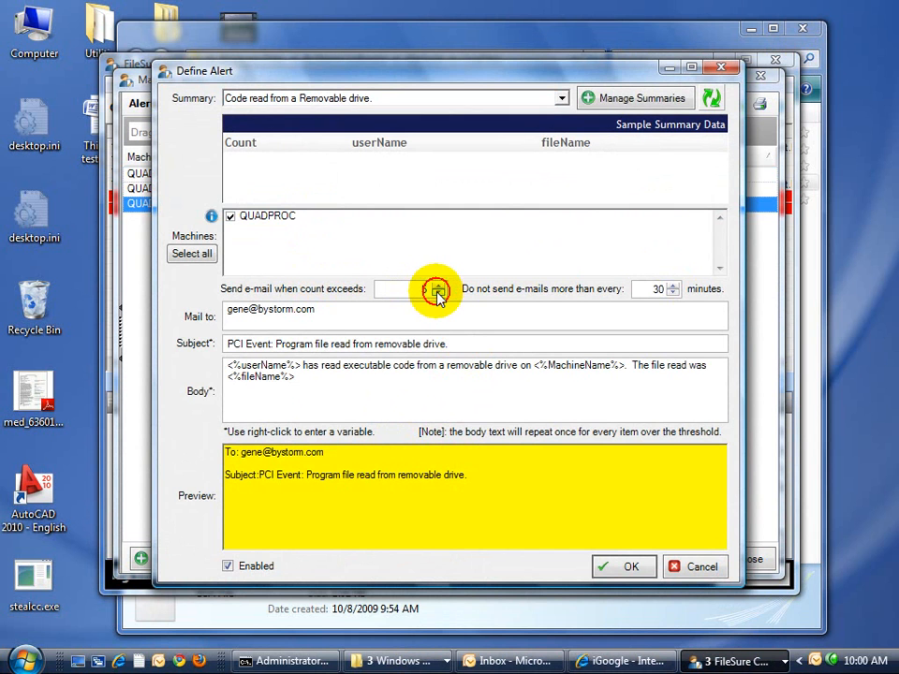
pyautogui.click(635, 567)
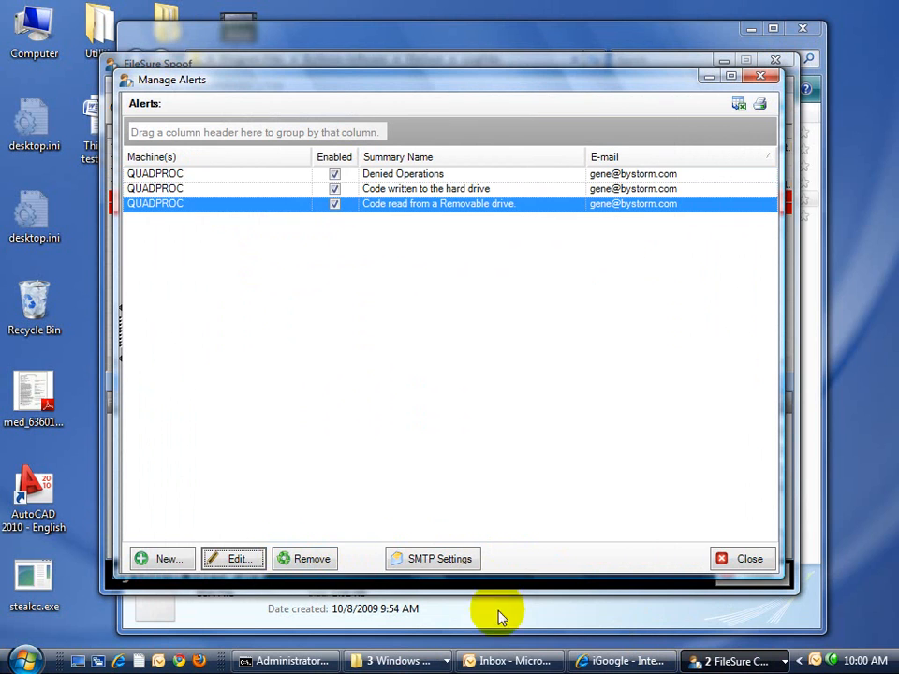
# Switch to Outlook to check for new alert mail, and return to FileSure and close the alerts list.
pyautogui.click(481, 662)
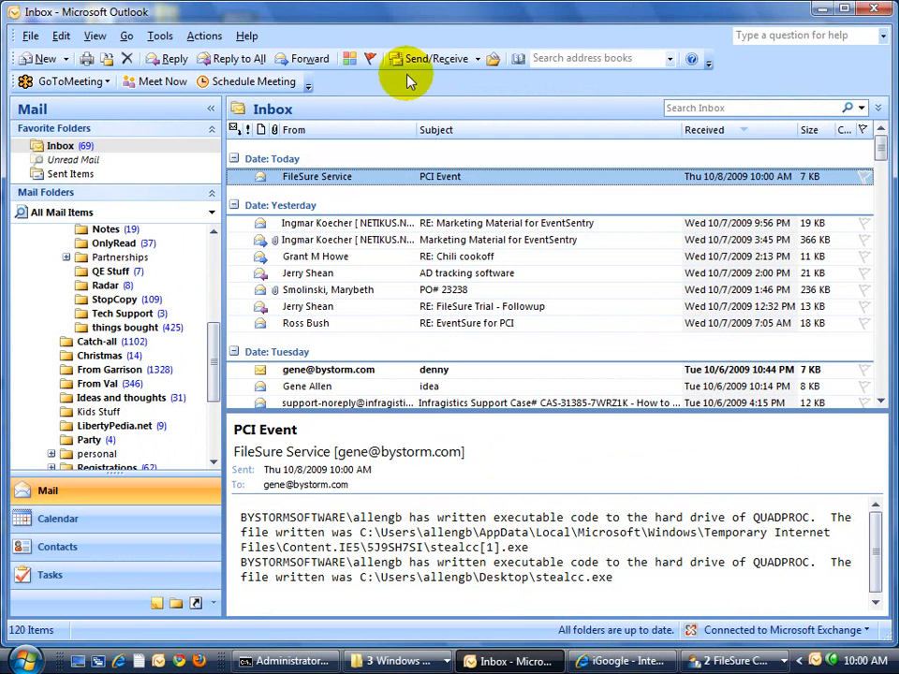
pyautogui.click(412, 60)
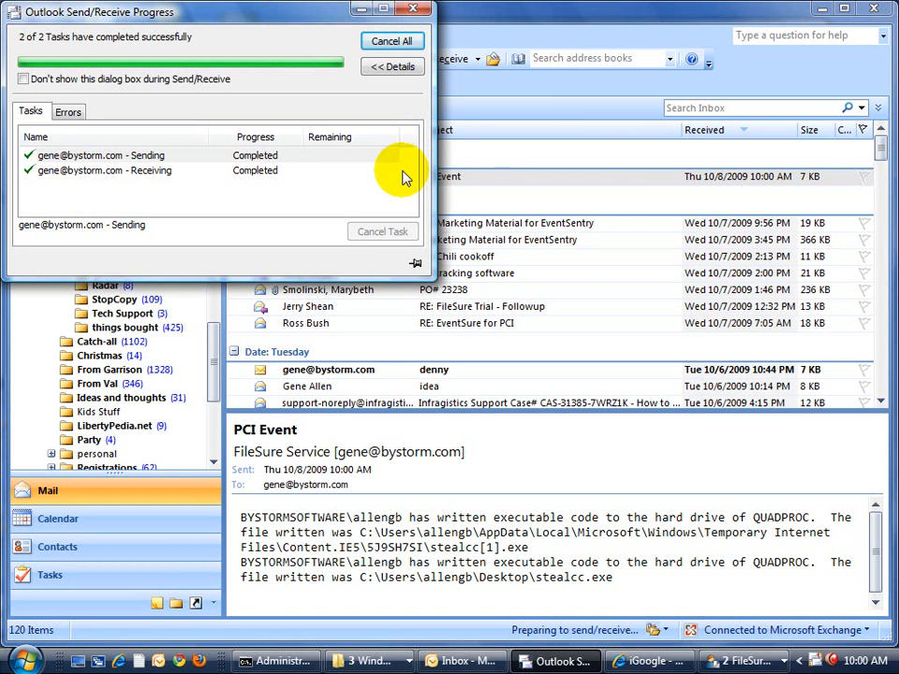
pyautogui.click(822, 9)
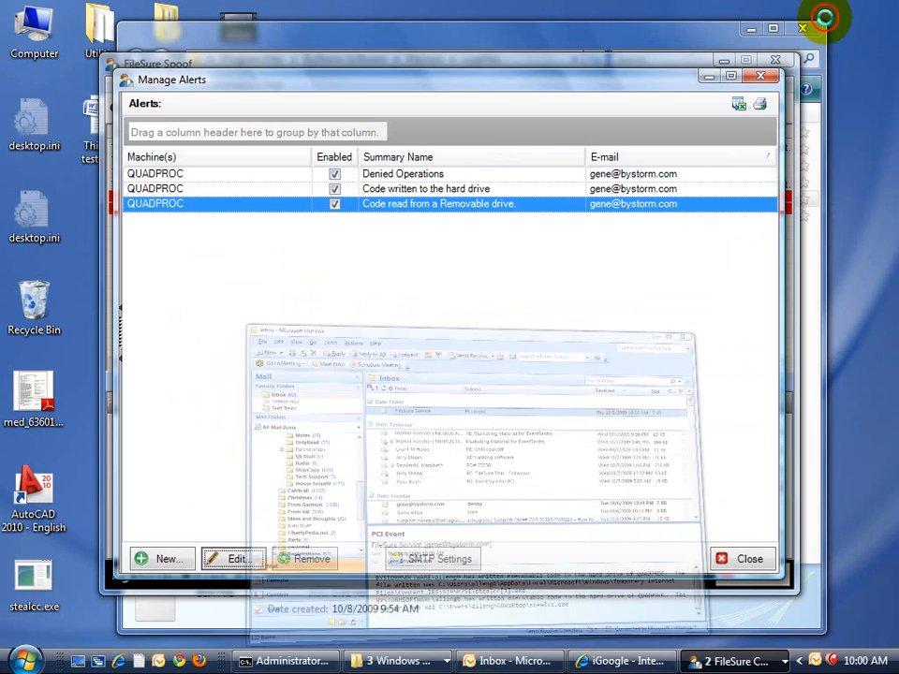
pyautogui.click(739, 561)
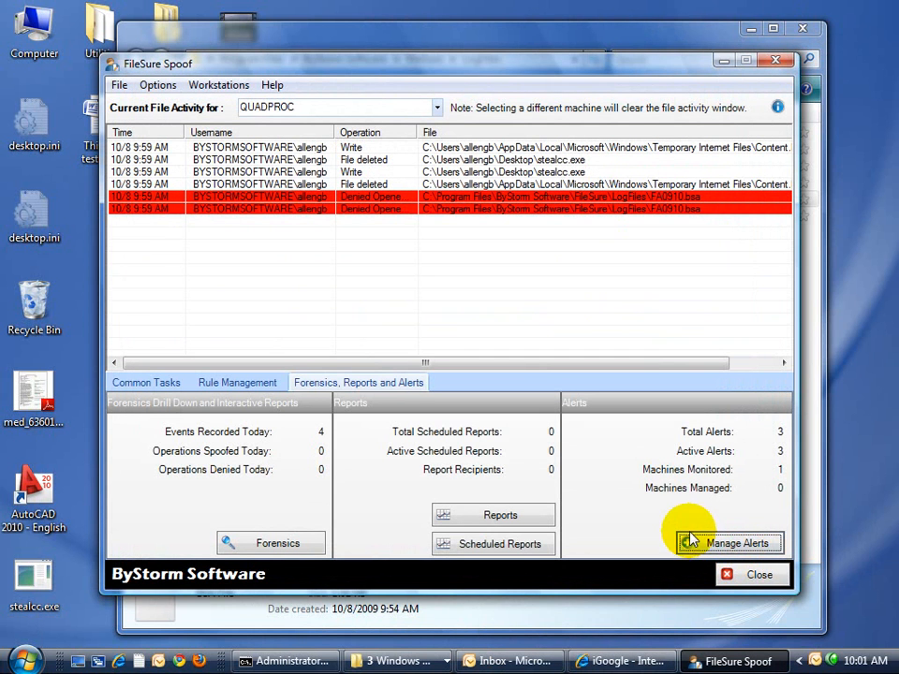
# Review the local computer's FileSure events from the previous 12 hours in Forensics, selecting the alert edit record.
pyautogui.click(254, 386)
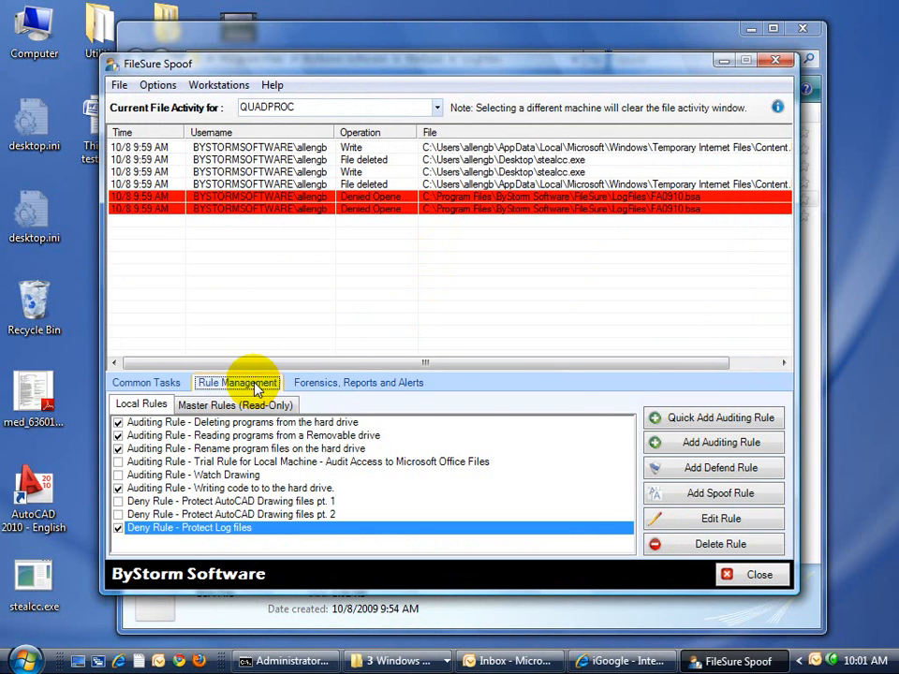
pyautogui.click(157, 390)
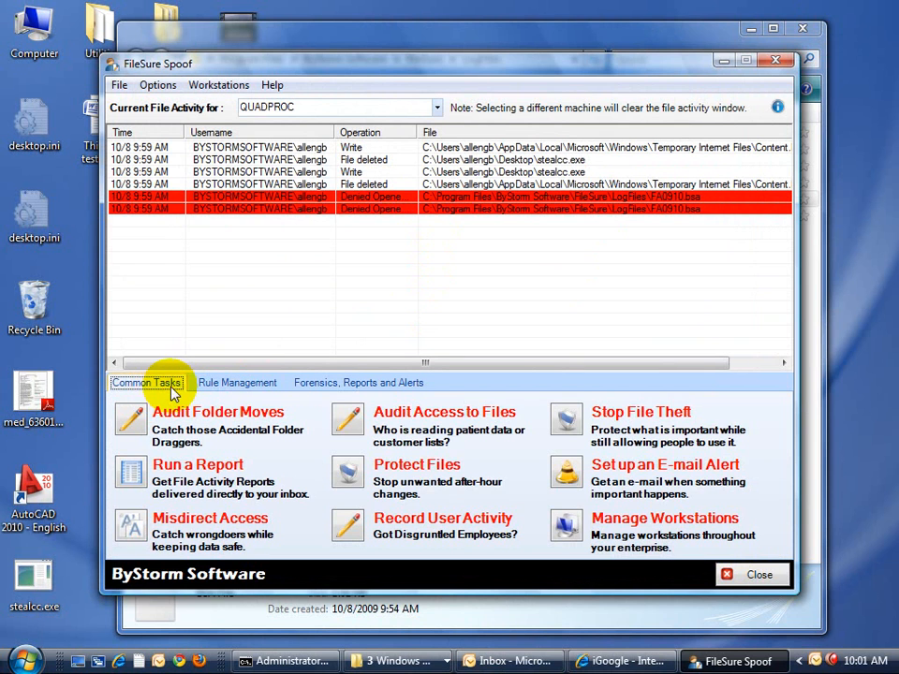
pyautogui.click(351, 384)
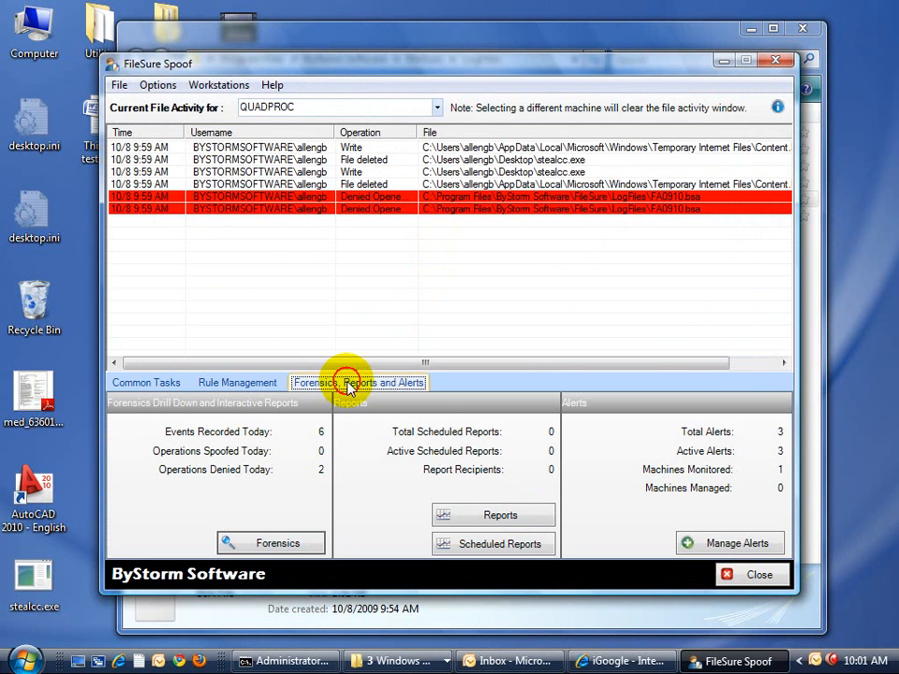
pyautogui.click(321, 541)
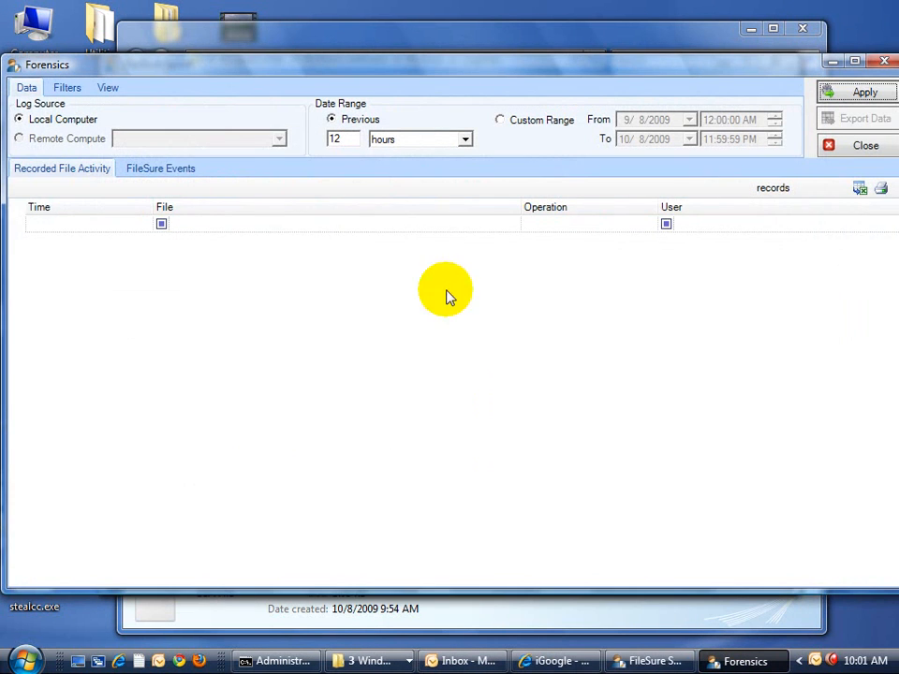
pyautogui.click(161, 168)
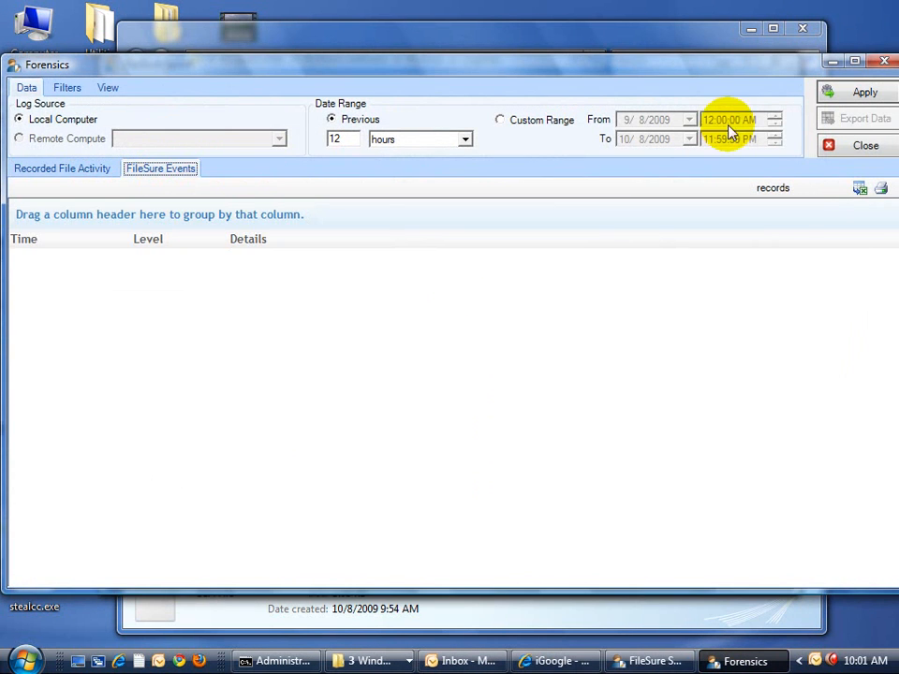
pyautogui.click(860, 94)
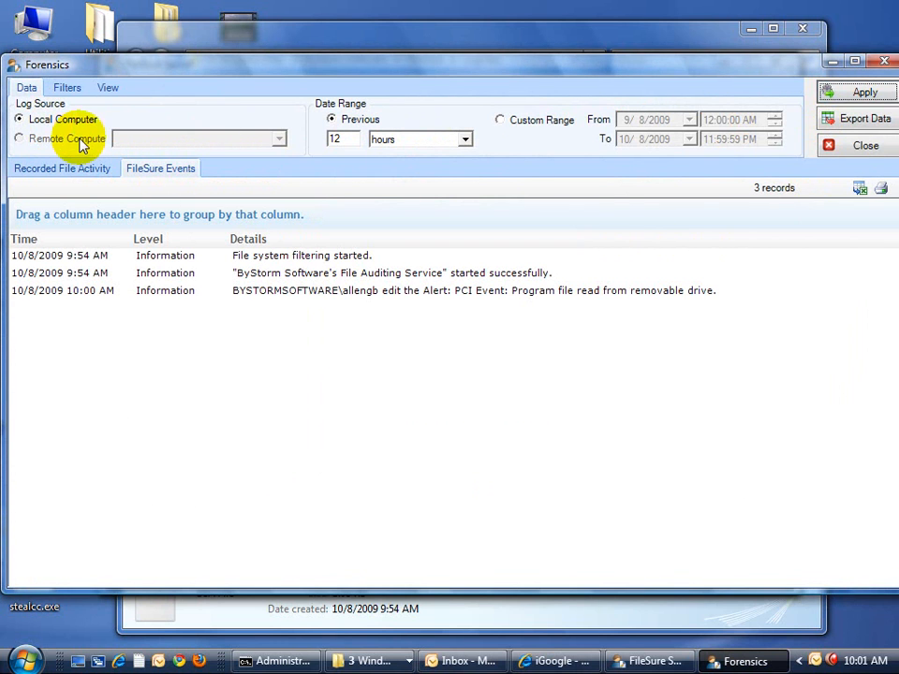
pyautogui.click(315, 292)
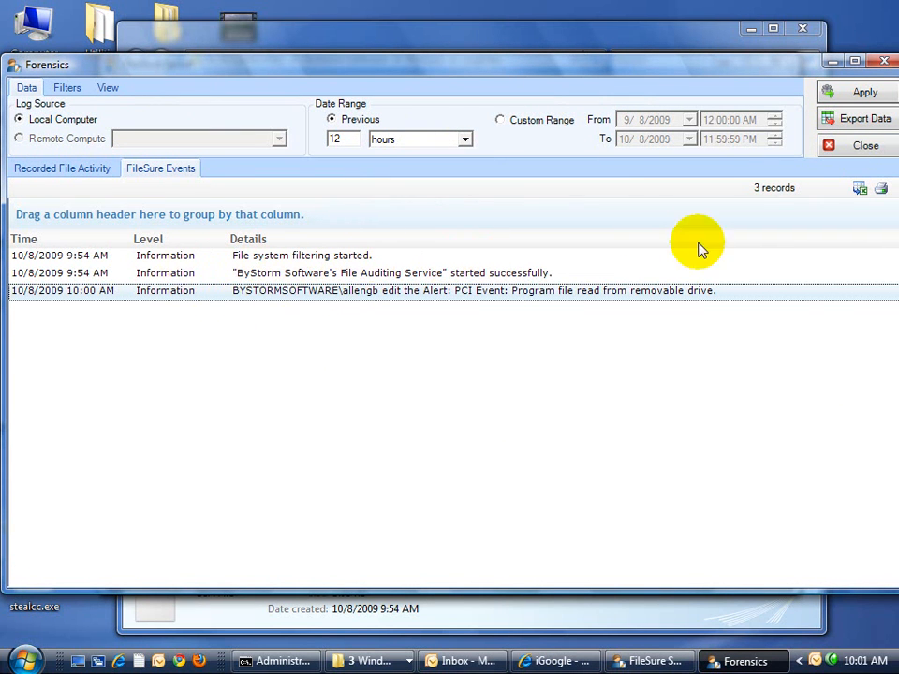
pyautogui.click(860, 148)
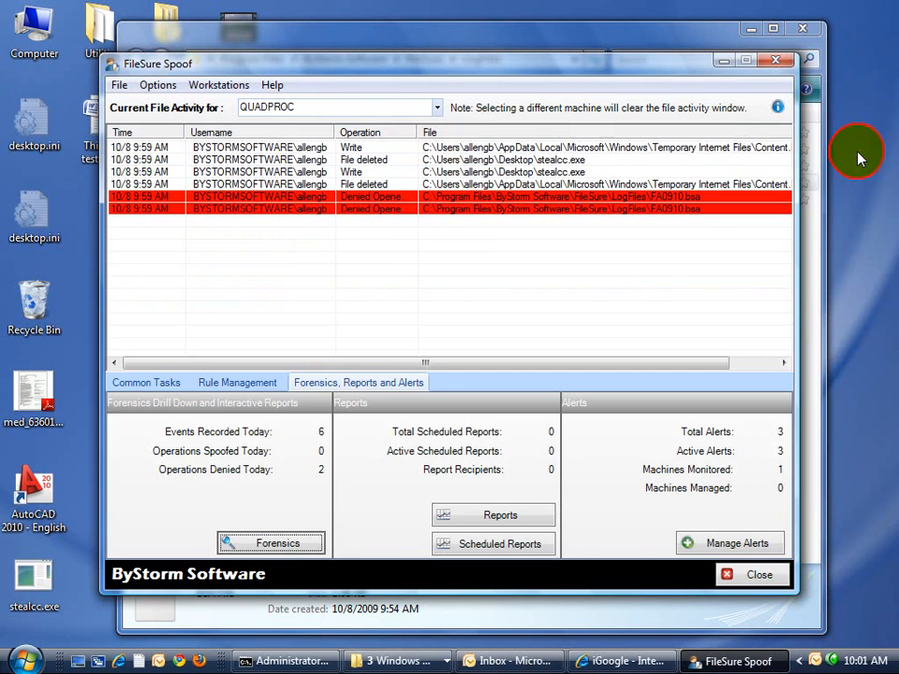